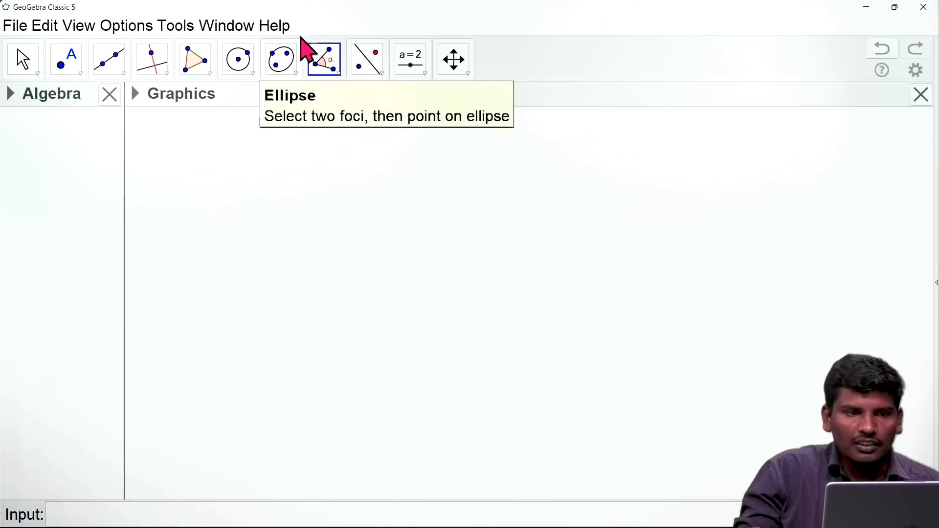
- Construct an angle from three new points: a leg point, a vertex level with it, and a second leg point above and between them
click(338, 74)
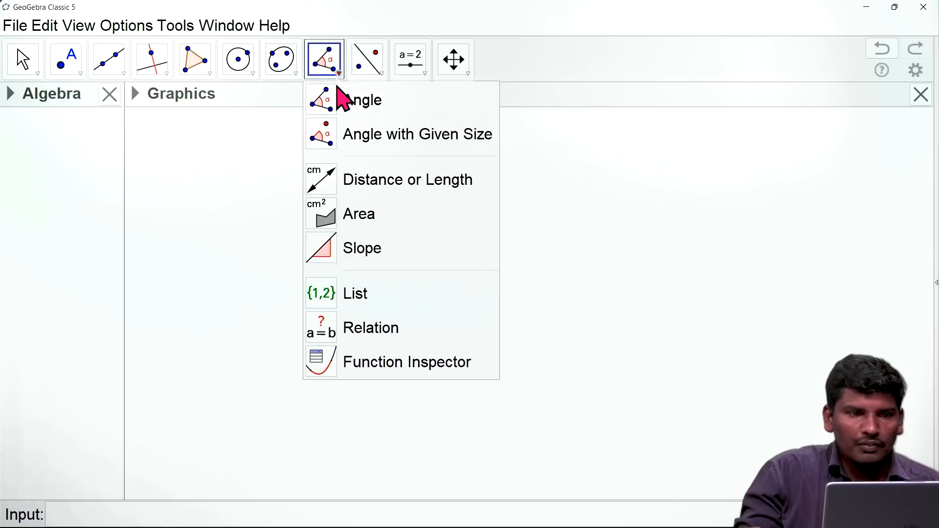
click(344, 114)
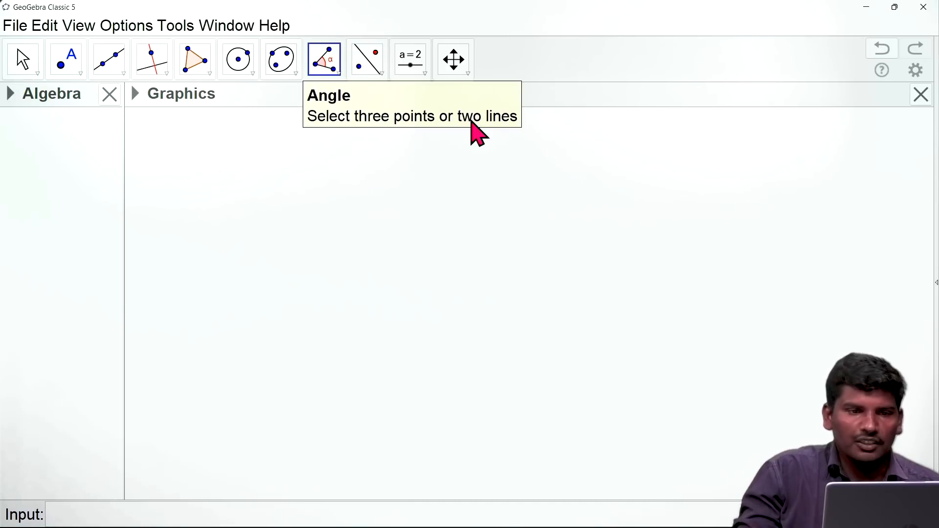
click(324, 67)
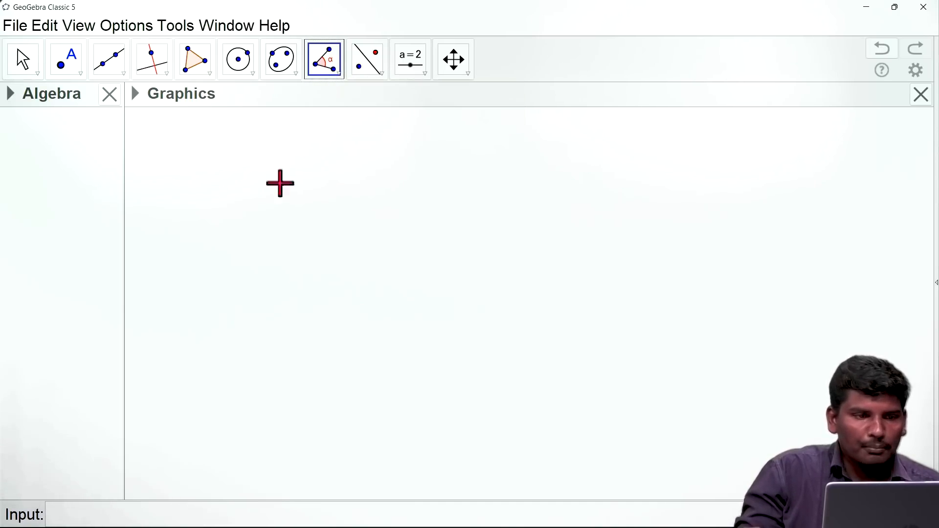
click(179, 231)
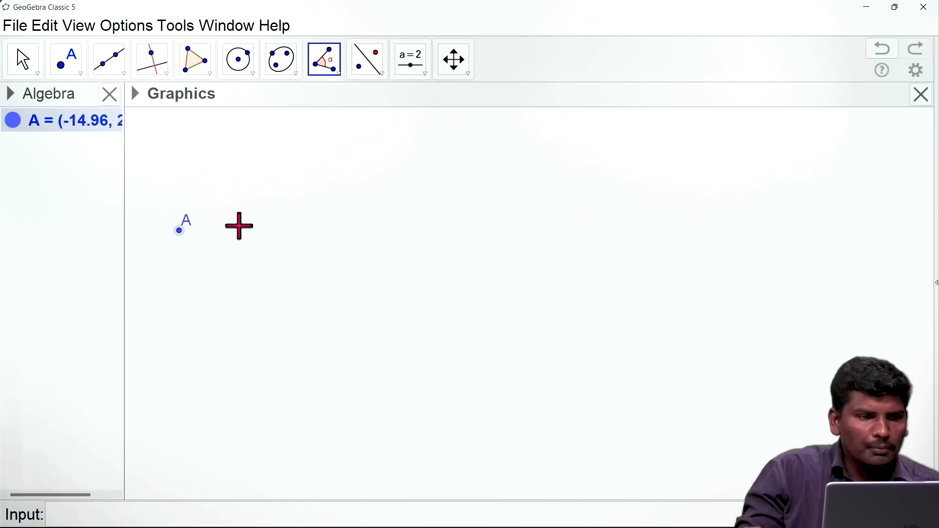
click(264, 230)
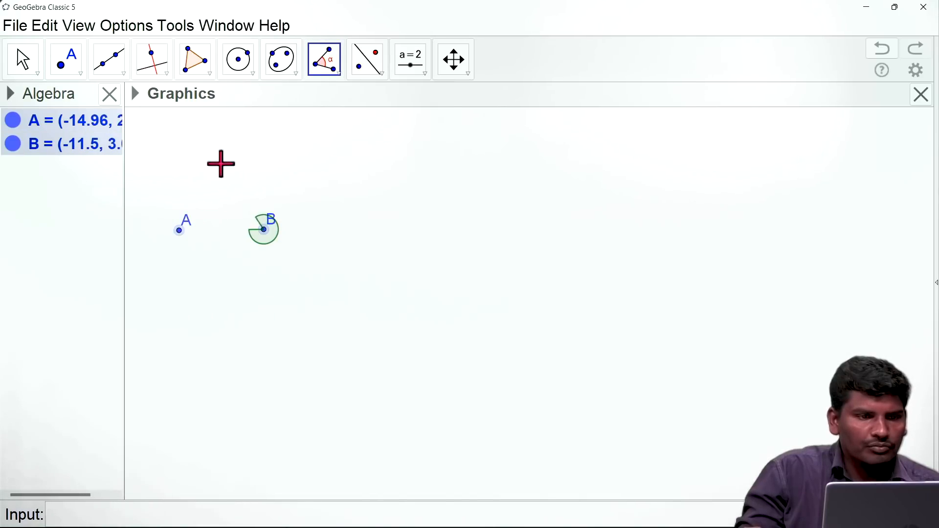
click(226, 148)
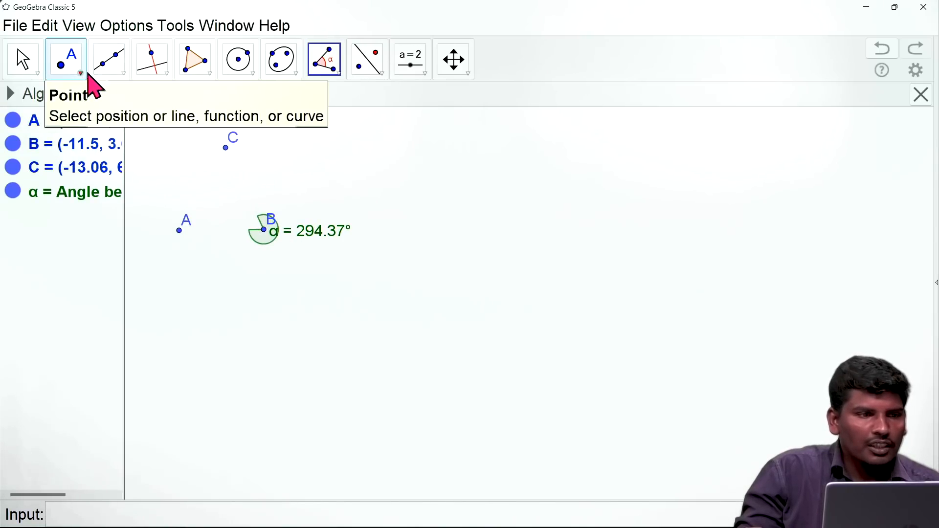
- Draw the two arms of the angle as segments joining A to B and C to B
click(122, 74)
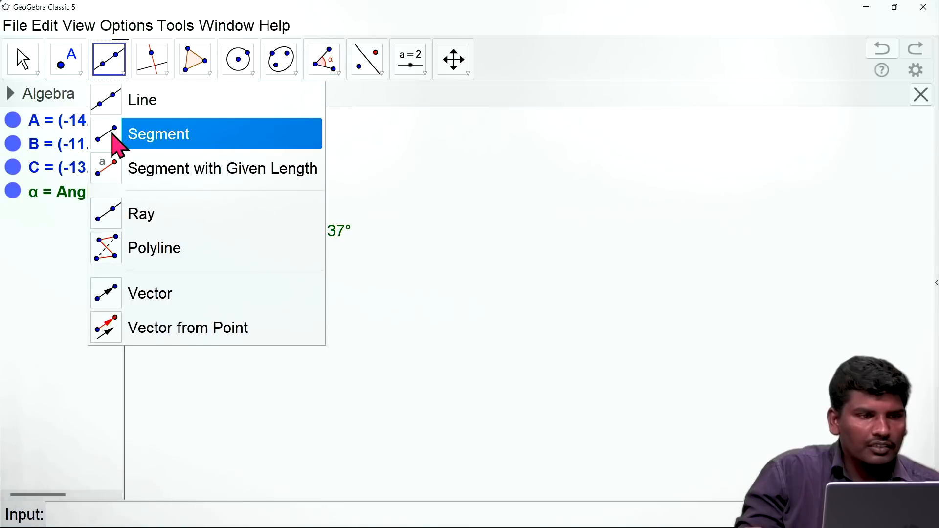
click(117, 144)
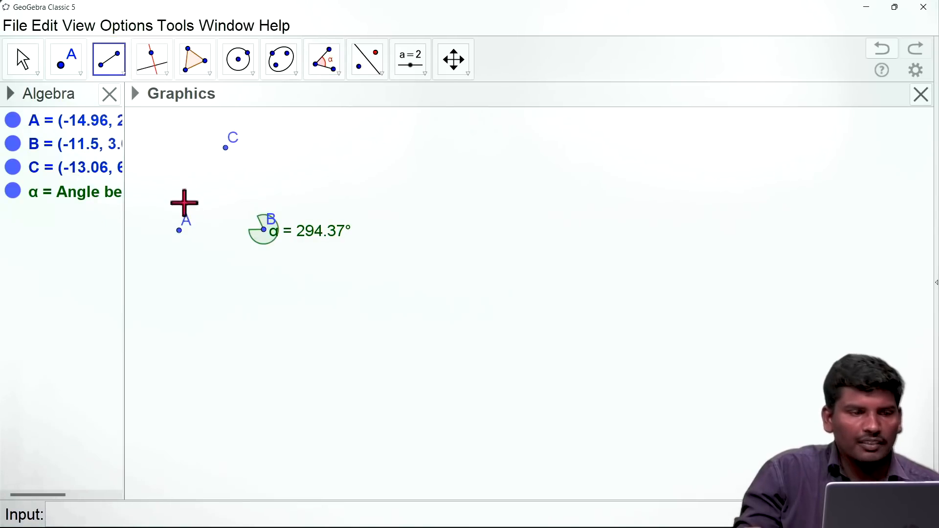
click(179, 231)
click(263, 230)
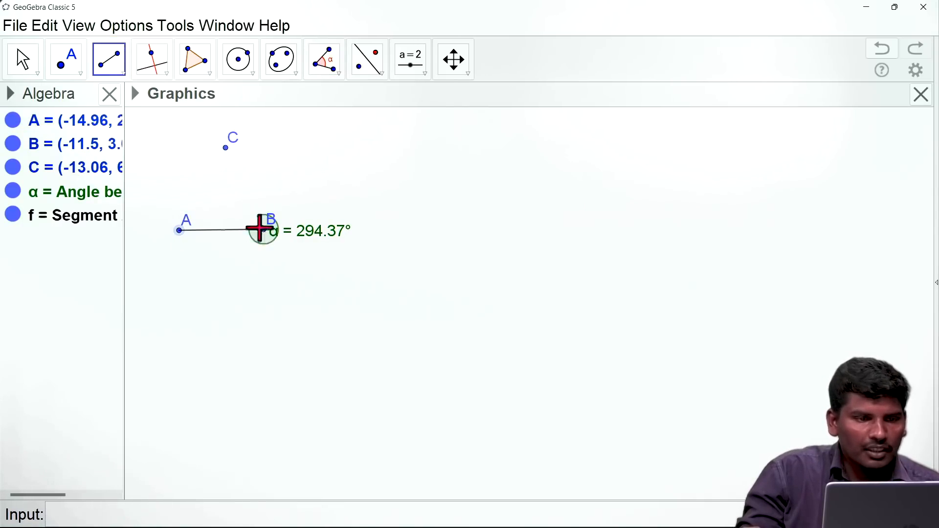
click(226, 147)
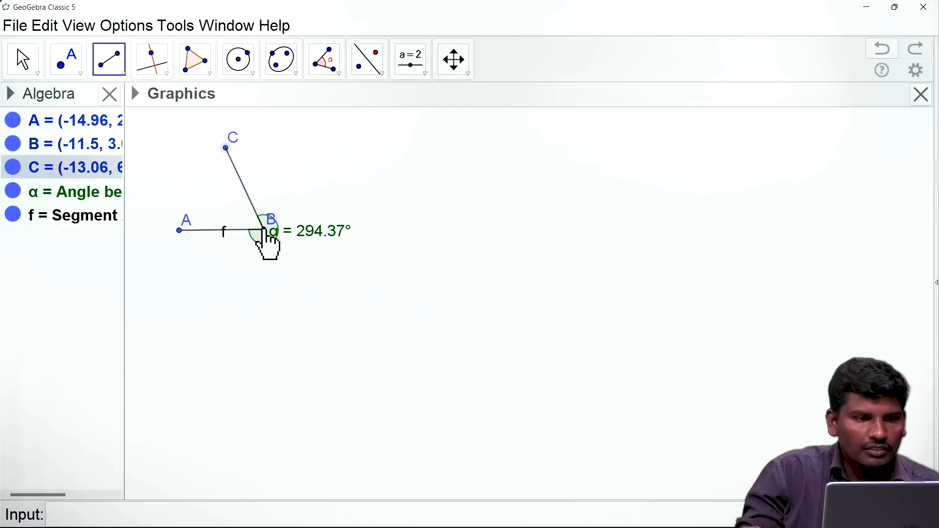
click(264, 229)
- Move point A to the other side of vertex B, and shift point C so the angle at B is about 58°
click(23, 62)
drag(179, 231, 418, 228)
drag(226, 148, 306, 162)
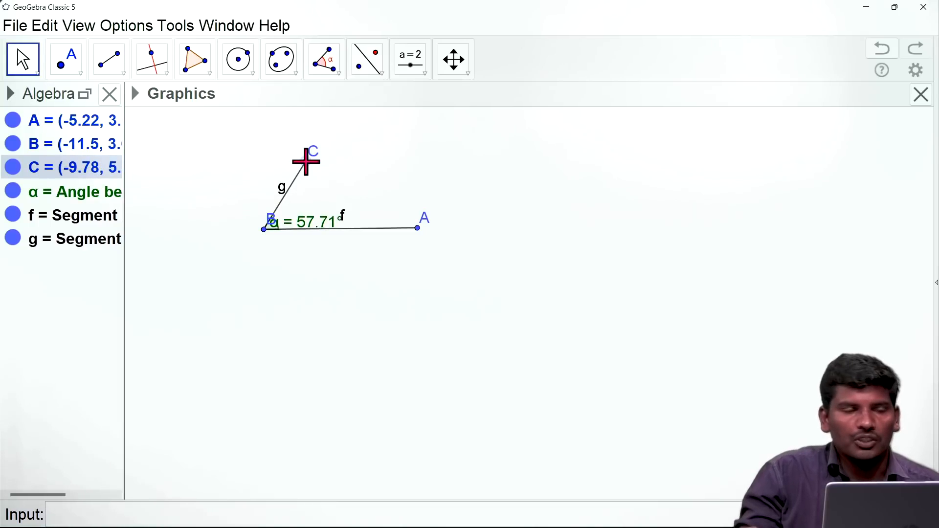
- Draw a nearly horizontal line through about (0.8, 3.57) and (4, 3.59), and a slanted line crossing it between those two points
click(124, 75)
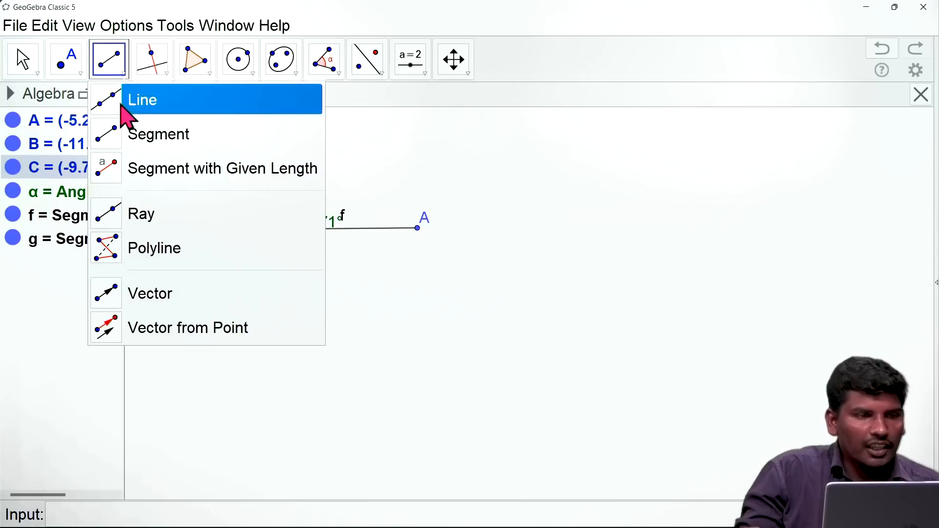
click(114, 101)
click(566, 217)
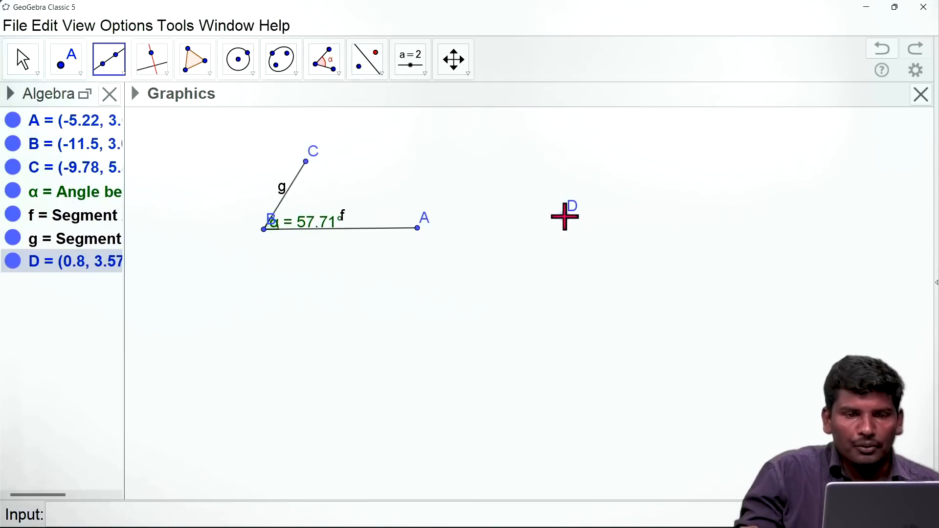
click(643, 216)
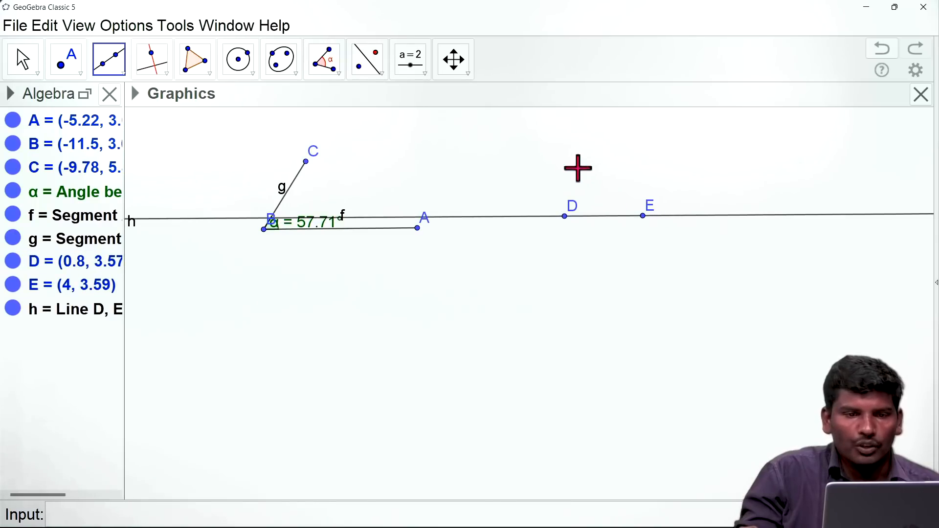
click(557, 156)
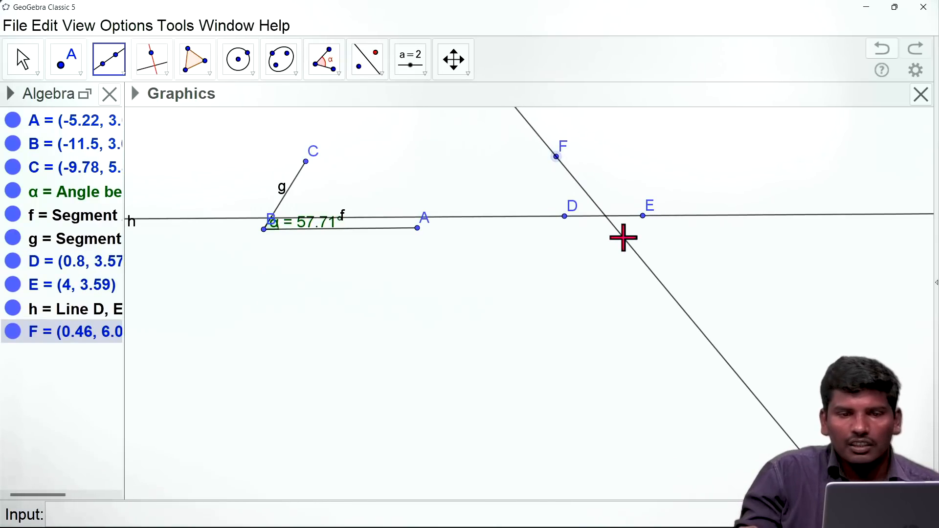
click(623, 237)
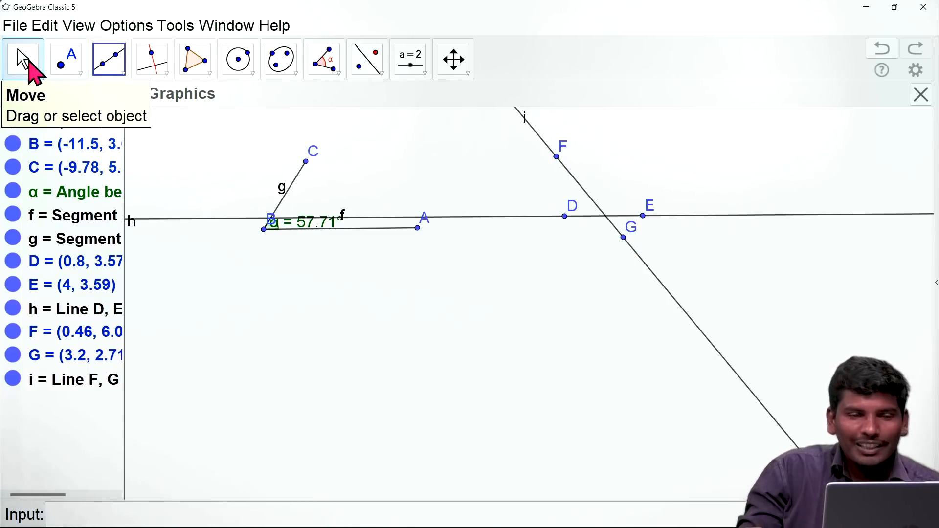
- Mark the angle between line DE and line FG with the Angle tool, selecting the horizontal line first
click(25, 61)
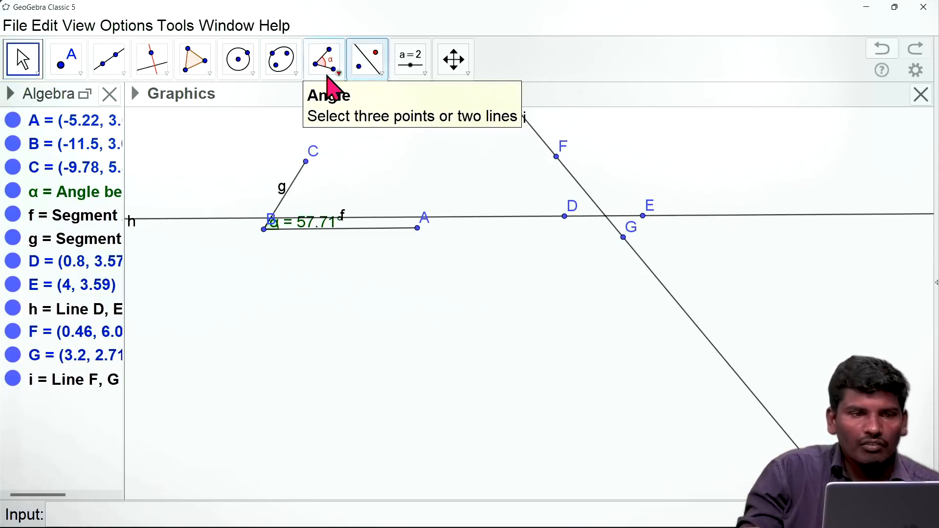
click(337, 78)
click(338, 99)
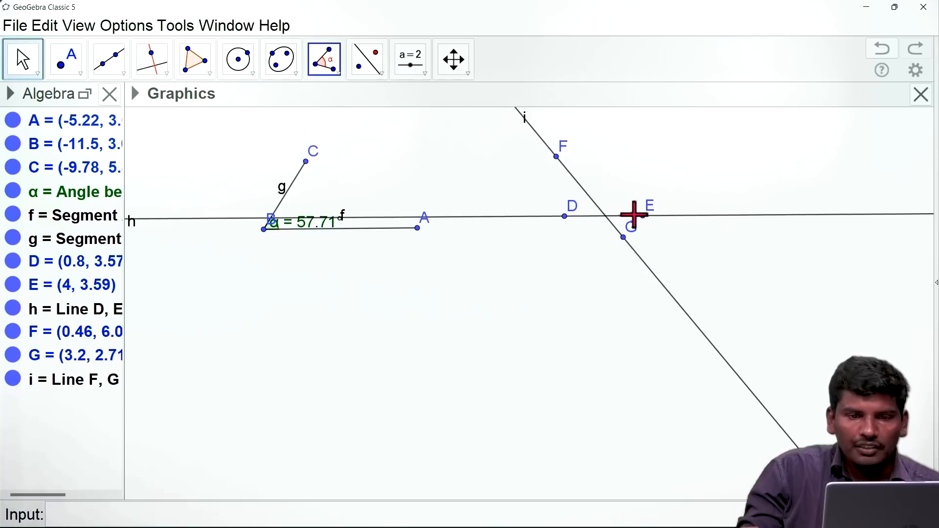
click(669, 215)
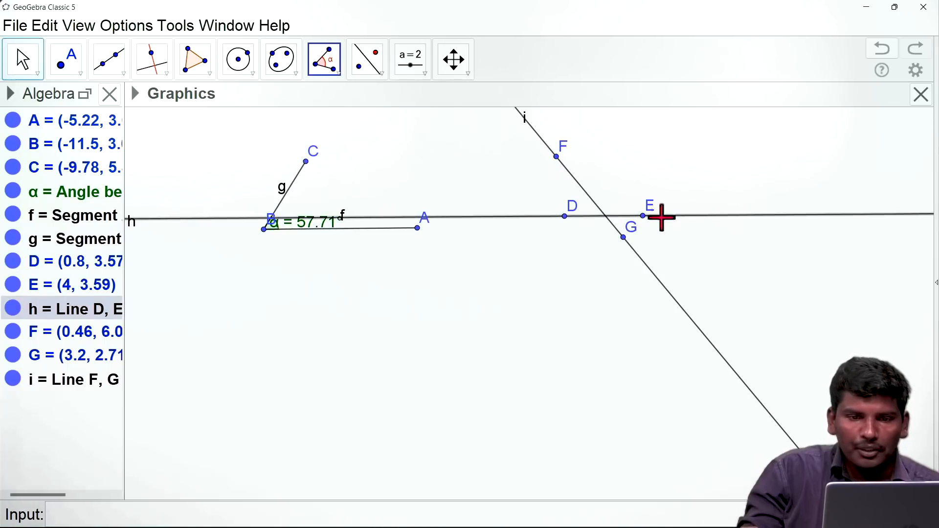
click(583, 186)
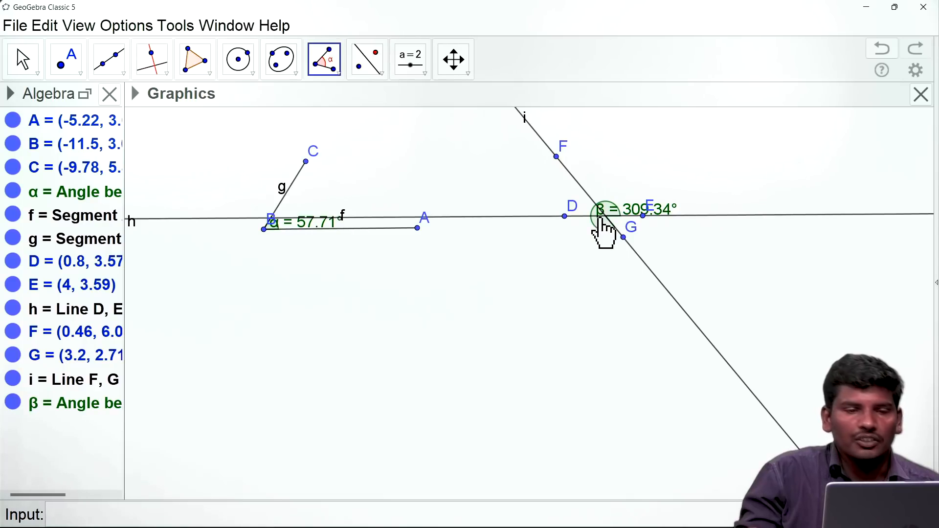
- Move vertex B slightly below line DE so the angle ABC is about 60°
click(24, 61)
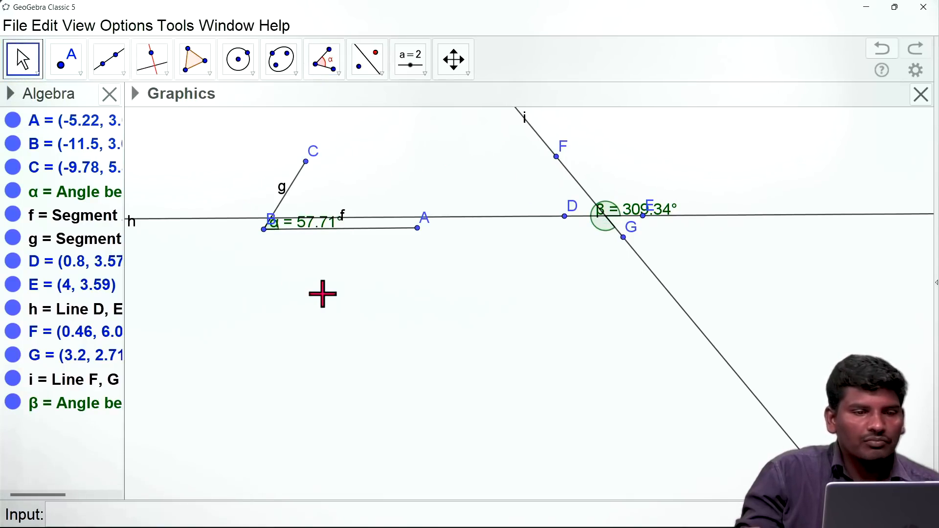
drag(266, 238, 283, 230)
- Construct a 60° counterclockwise angle with Angle with Given Size, placing a new leg point and a new vertex below angle ABC
click(333, 66)
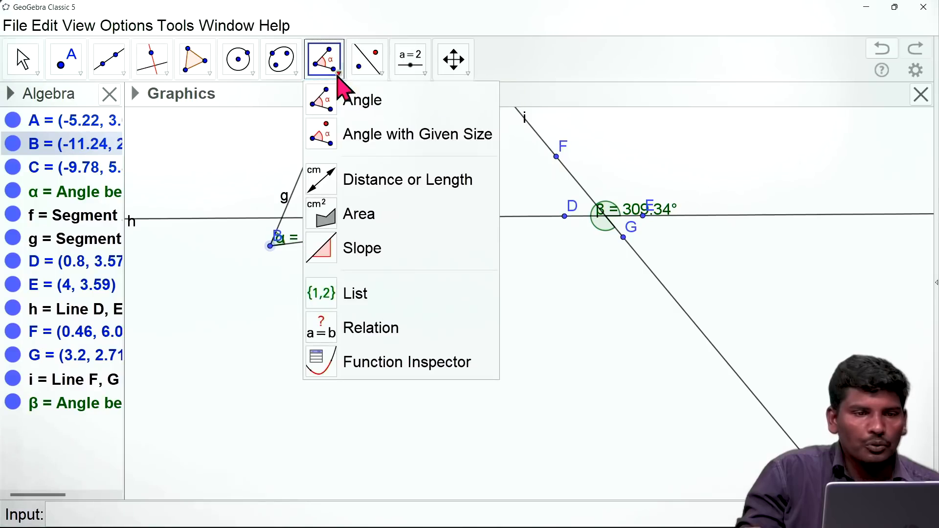
click(371, 142)
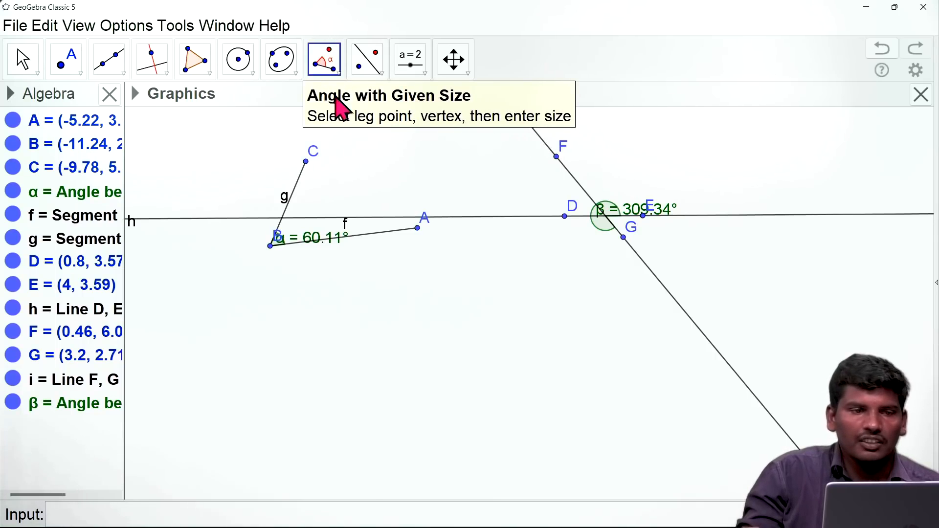
click(435, 394)
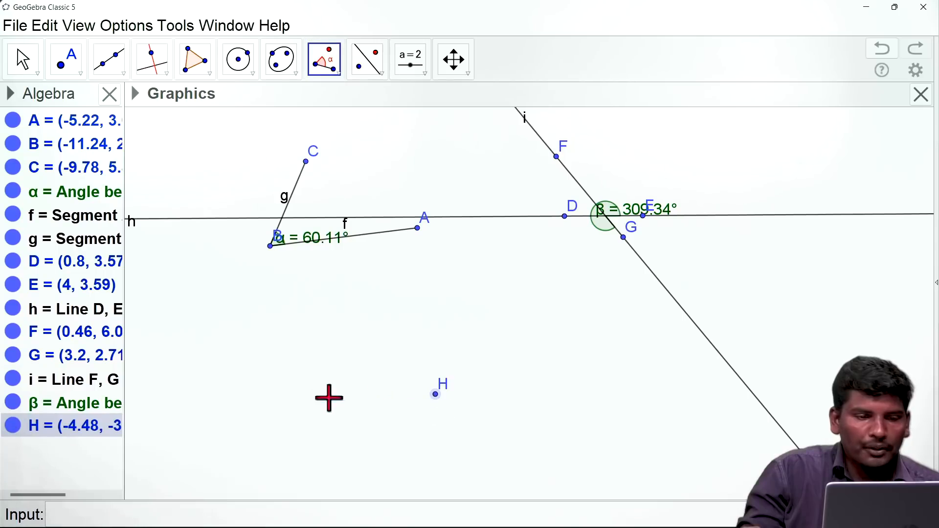
click(312, 393)
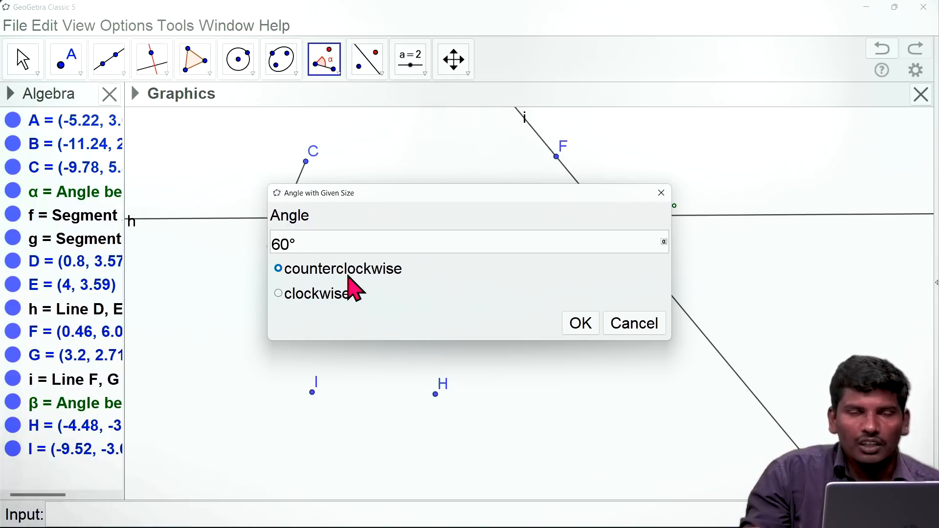
click(576, 322)
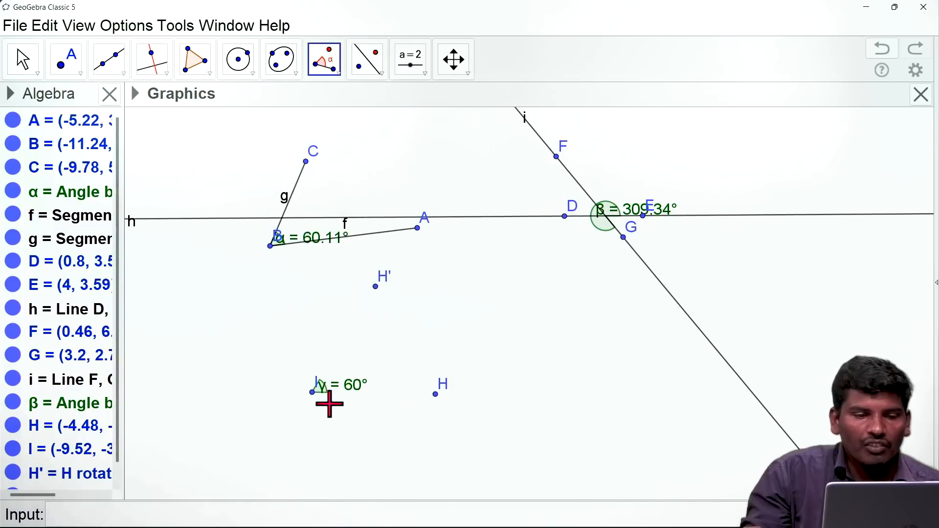
- Move vertex I closer to H, and draw the arms of the 60° angle as segments IH and IH'
click(17, 63)
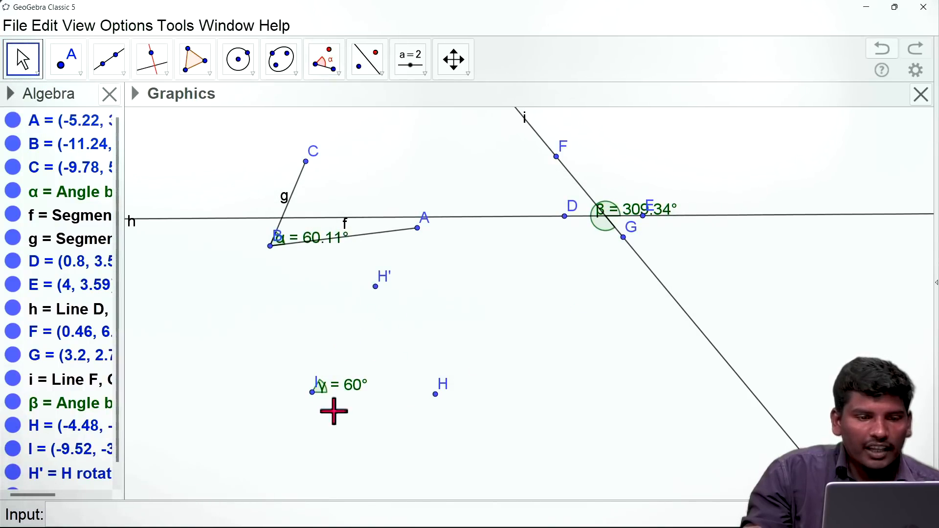
drag(313, 392, 337, 395)
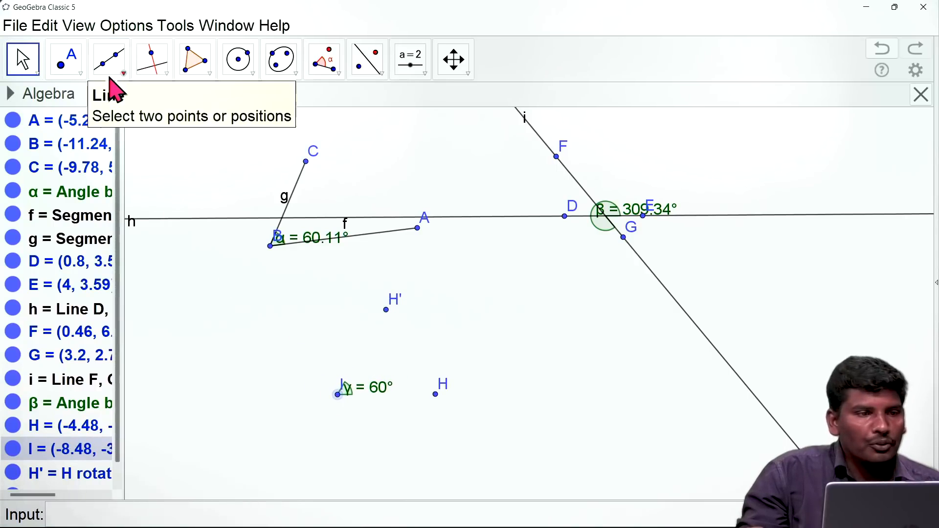
click(121, 78)
click(126, 142)
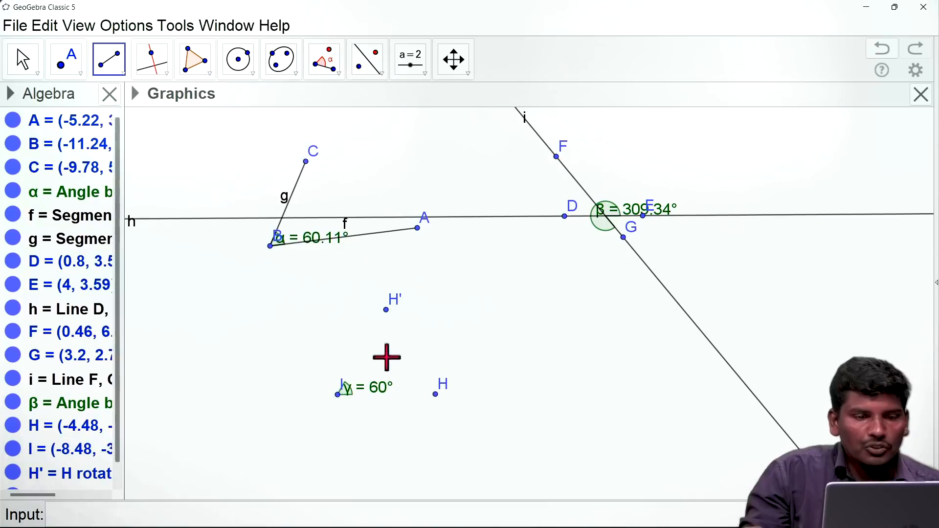
click(338, 396)
click(436, 394)
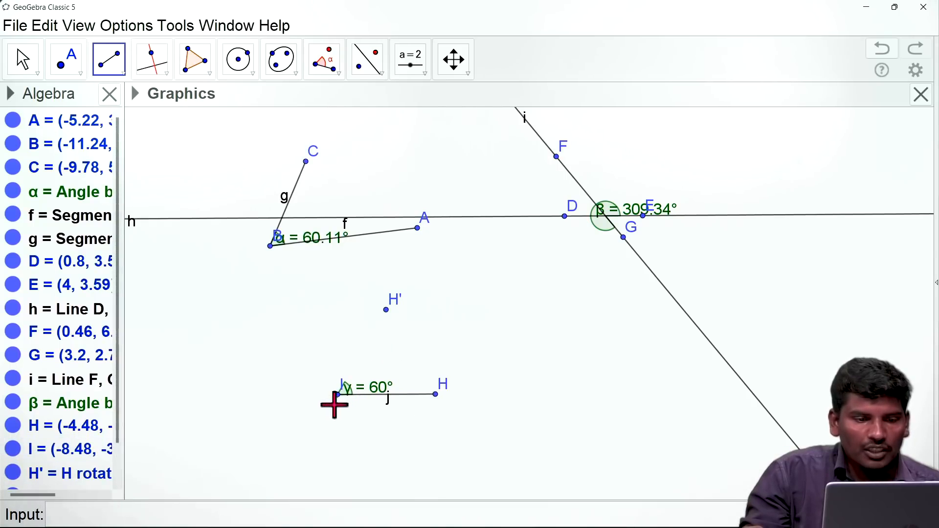
click(338, 395)
click(386, 310)
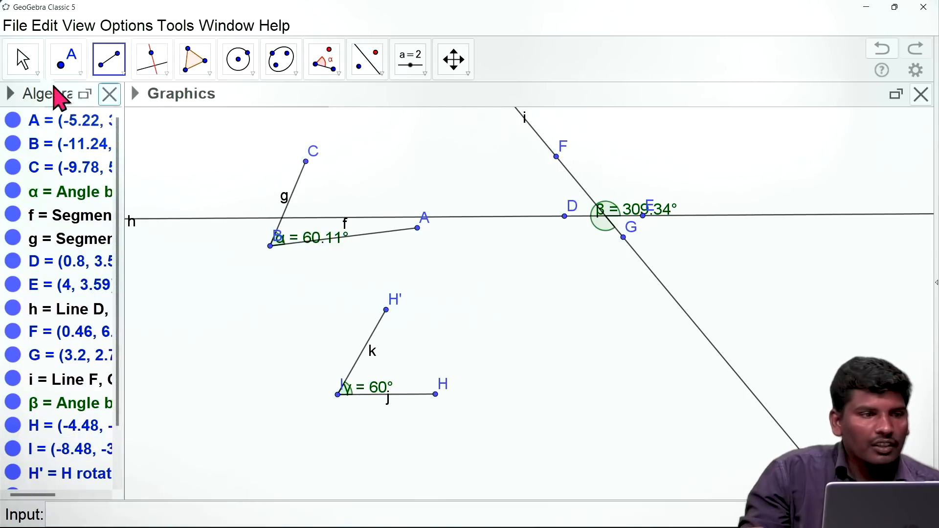
- Move the β label off line DE to just below point E, and lower vertex B until angle ABC is about 41°
click(22, 63)
click(339, 73)
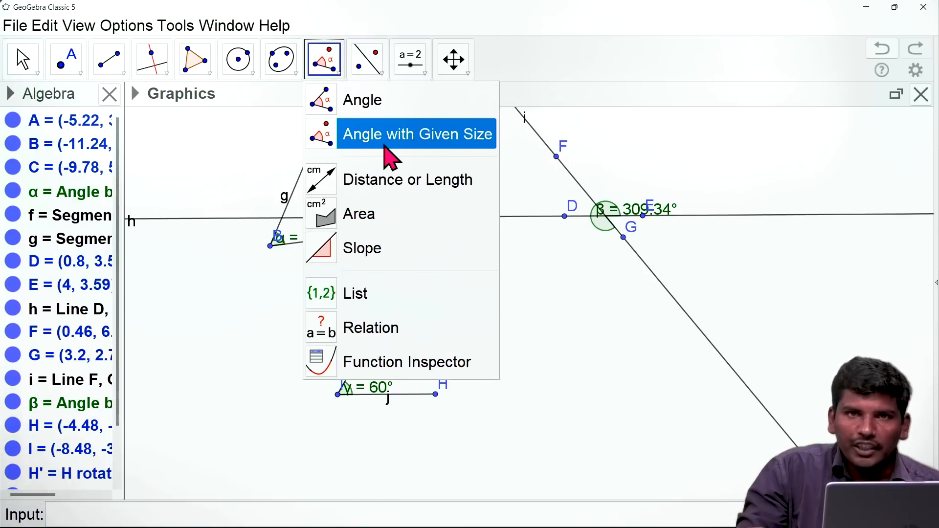
click(27, 58)
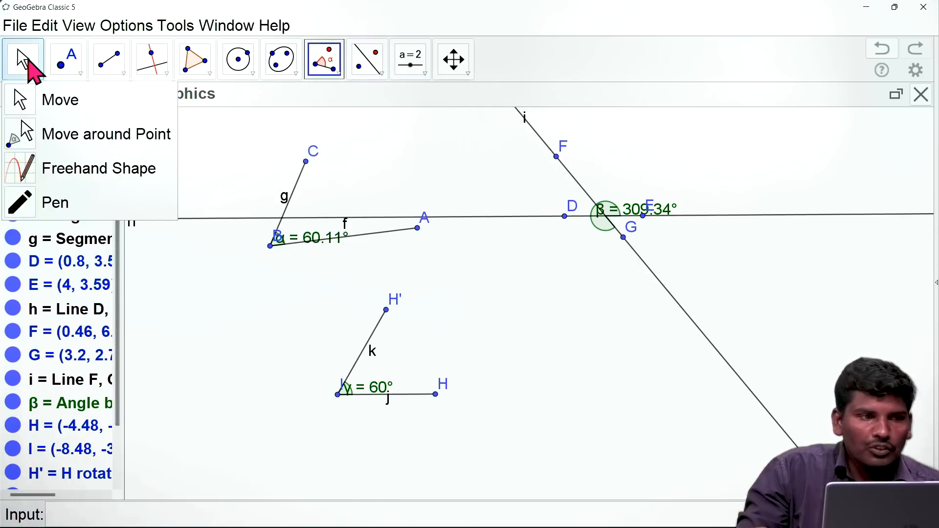
drag(611, 230, 651, 252)
click(612, 230)
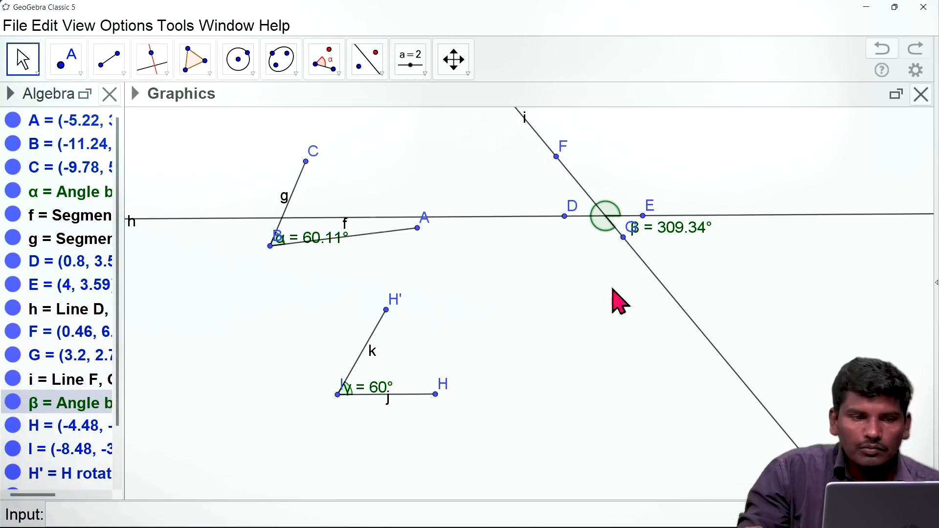
drag(272, 248, 246, 320)
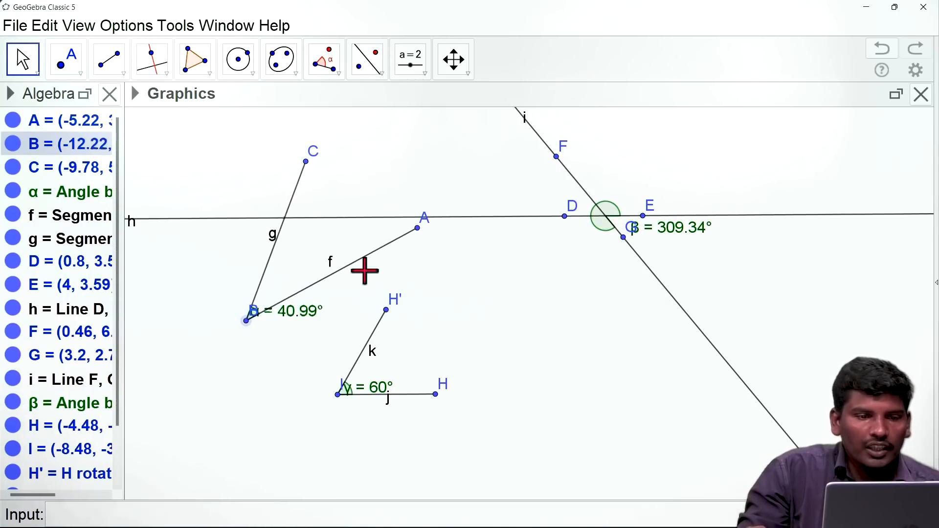
- Move points A and C so angle ABC is about 92°, and move vertex I of the 60° angle well above H
drag(420, 233, 348, 318)
drag(307, 164, 245, 257)
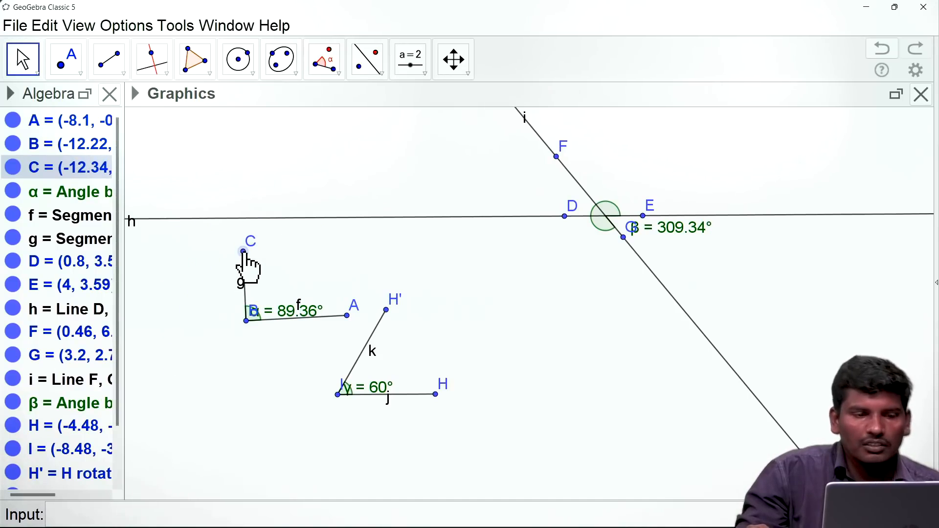
drag(347, 318, 344, 322)
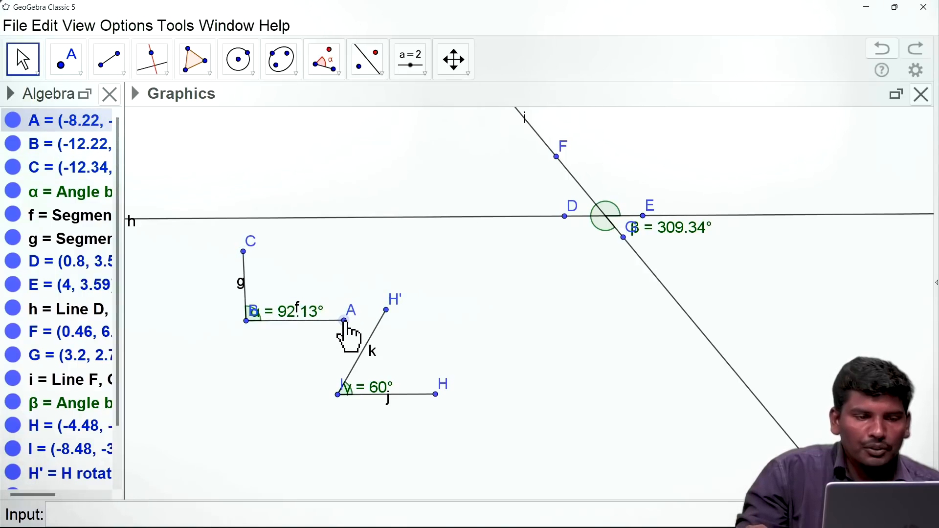
click(386, 311)
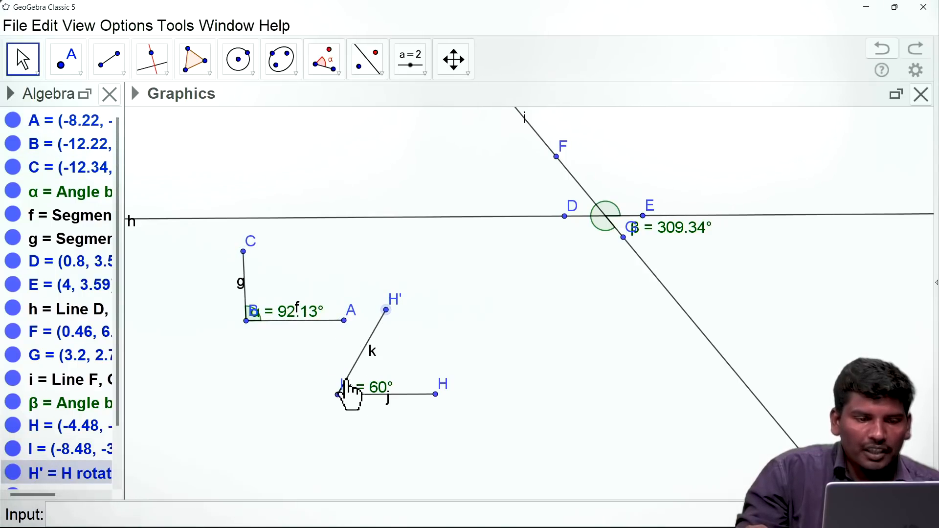
drag(339, 394, 386, 254)
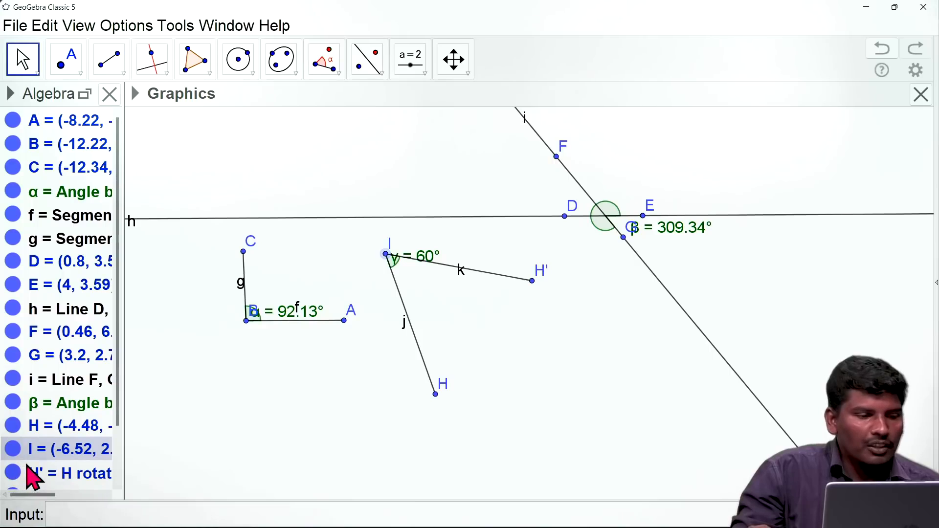
- Delete all objects from the construction
click(96, 482)
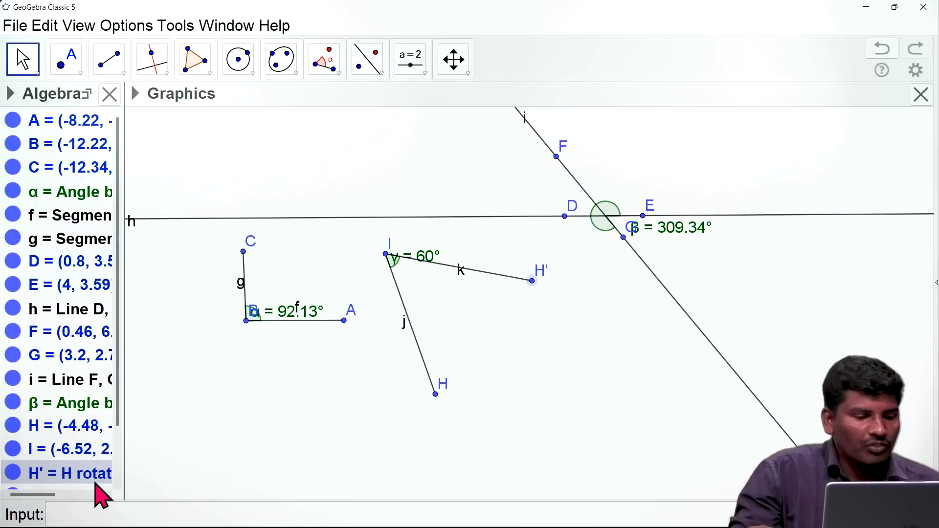
key(ctrl+a)
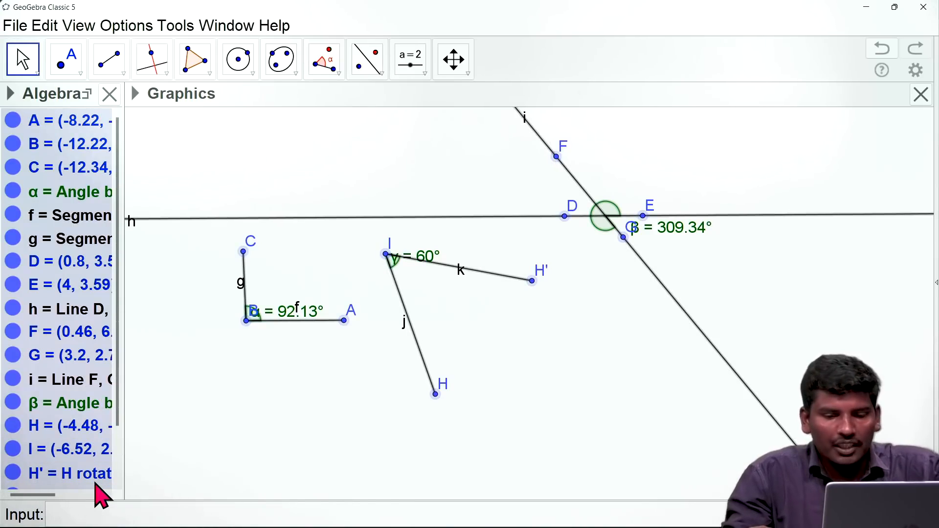
key(Delete)
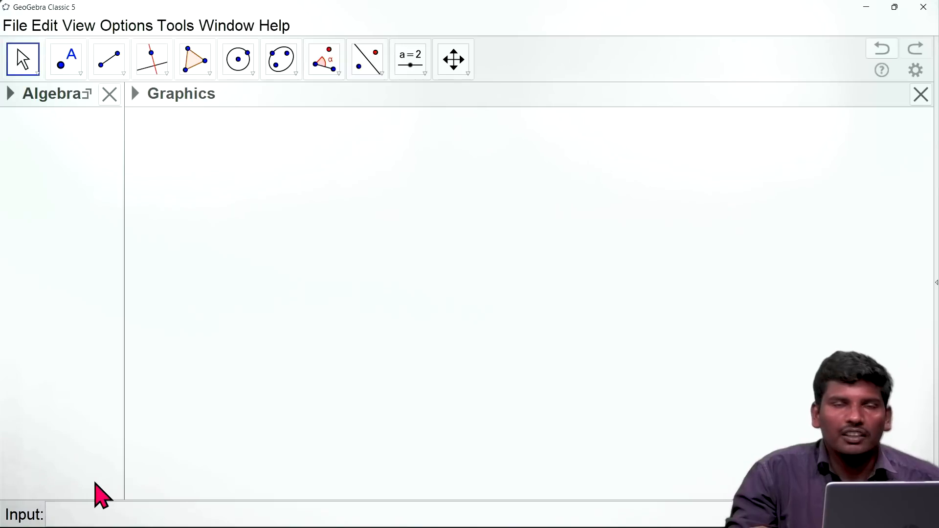
- Draw a nearly horizontal segment about 5.2 units long in the empty Graphics view
click(343, 77)
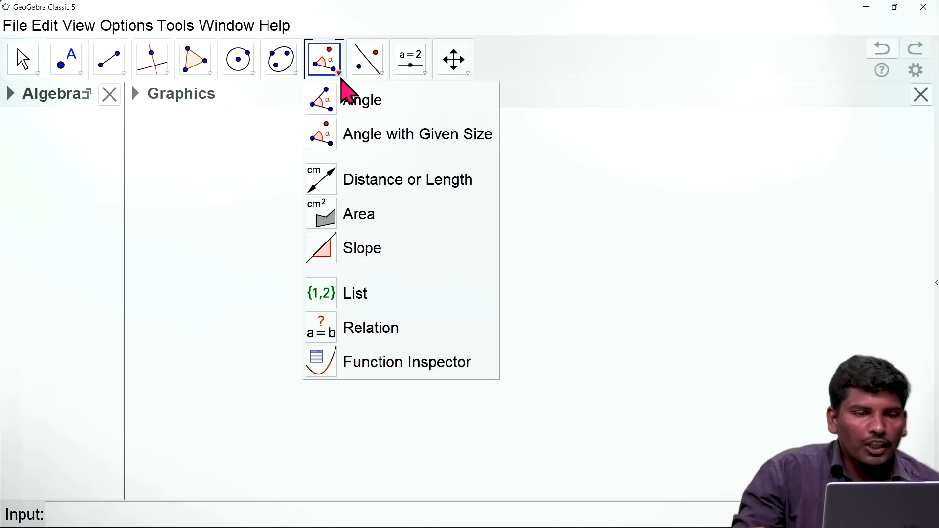
click(351, 190)
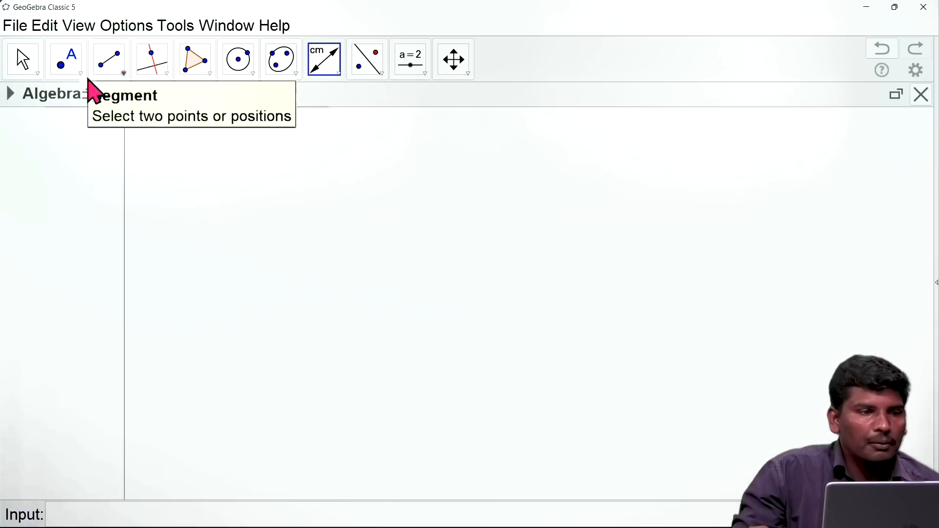
click(124, 84)
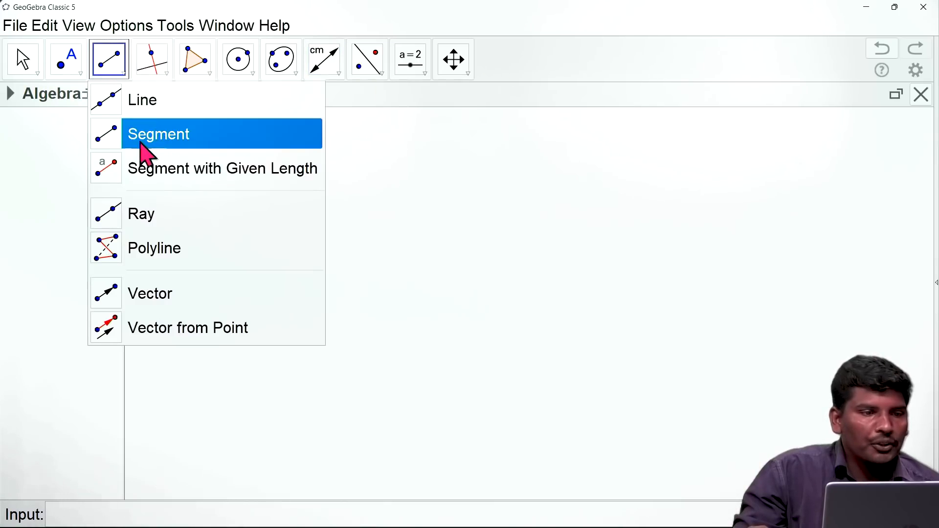
click(142, 136)
click(295, 263)
click(423, 261)
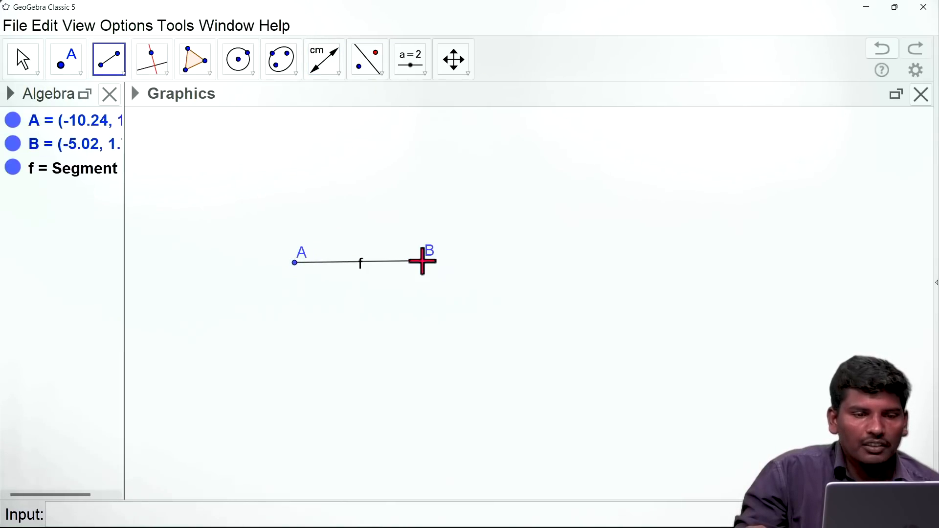
- Measure the distance from A to B with Distance or Length, and move its text just below the segment
click(334, 74)
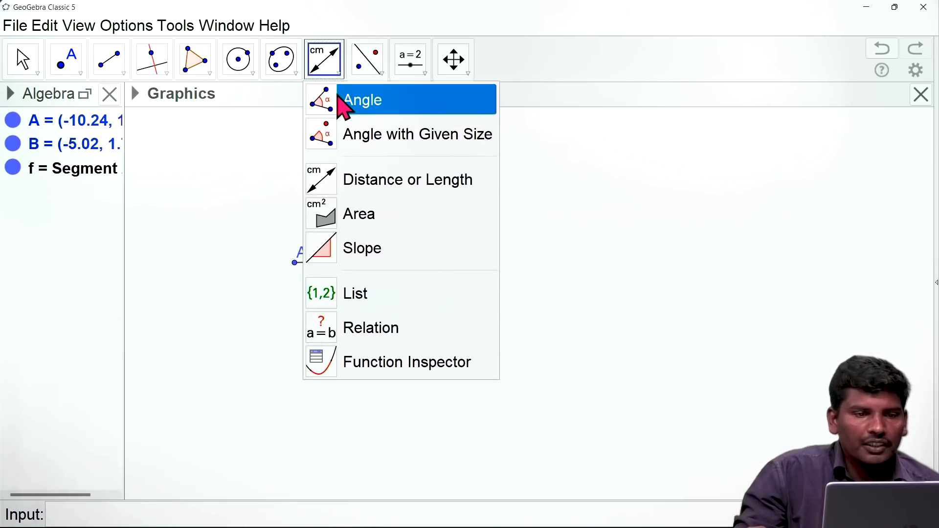
click(336, 191)
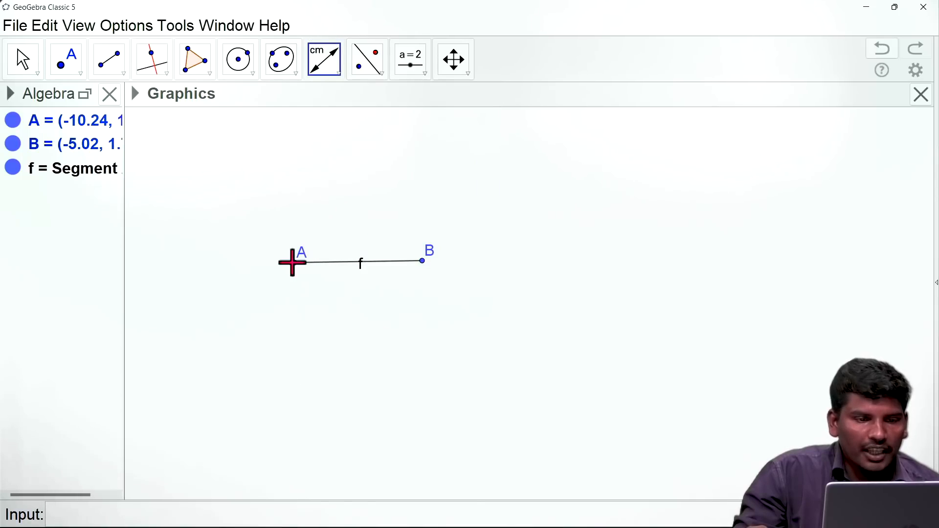
click(294, 263)
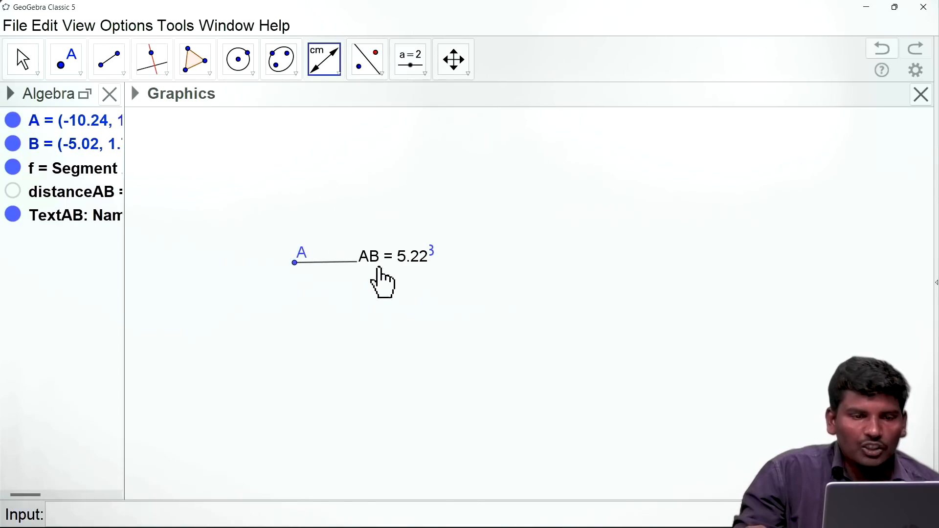
click(22, 60)
drag(367, 258, 341, 305)
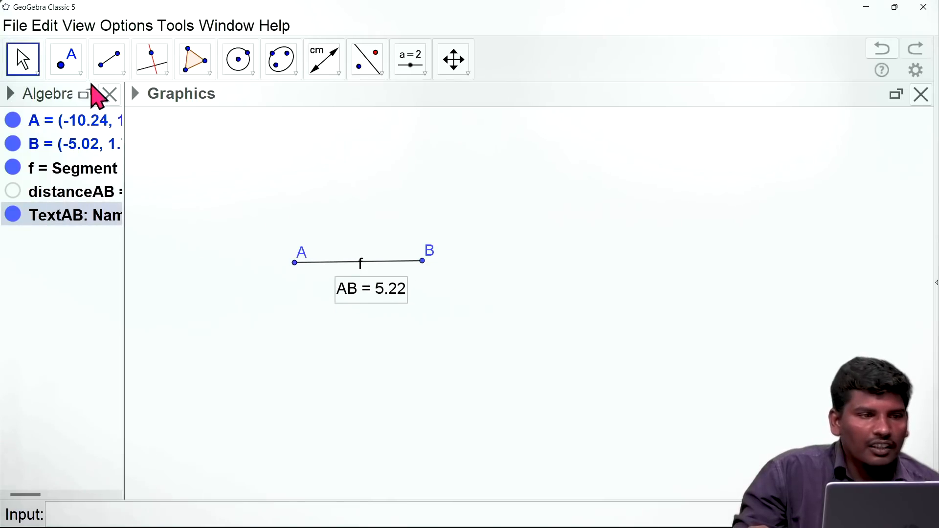
- Place two free points above the ends of segment AB, about 5.3 units apart
click(76, 61)
click(75, 108)
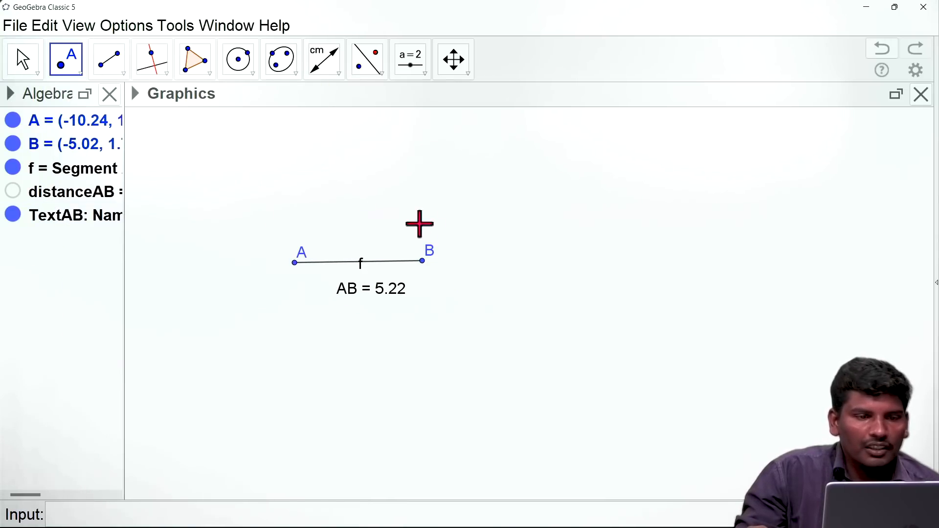
click(296, 175)
click(426, 170)
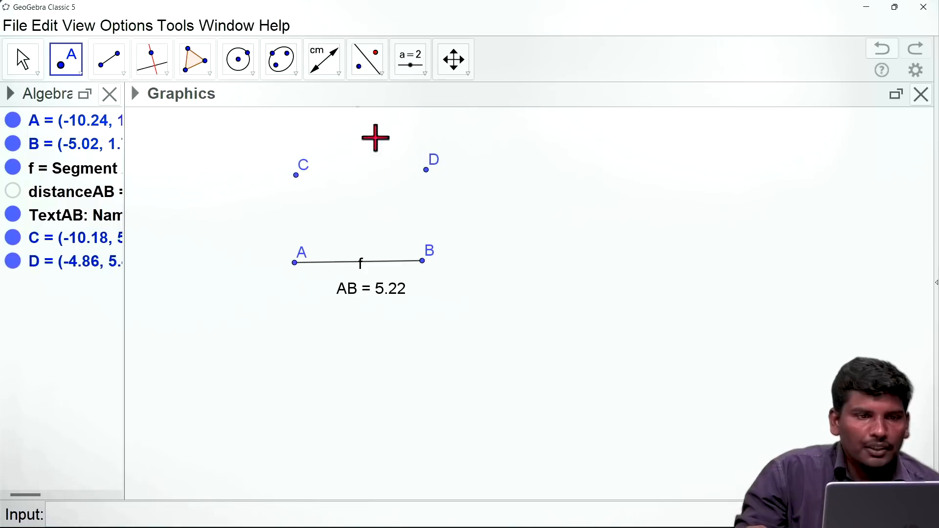
- Measure the distance between points C and D, and move its text below the gap between them
click(325, 67)
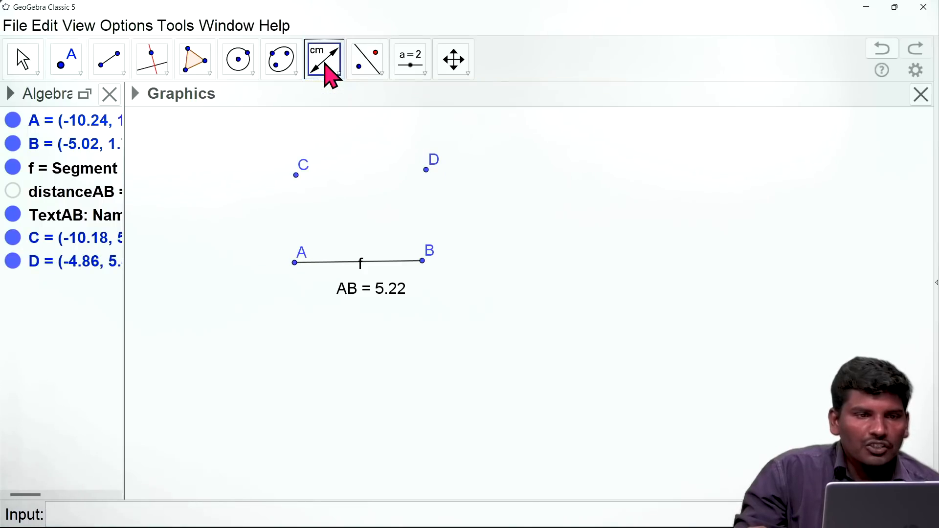
click(296, 176)
click(426, 170)
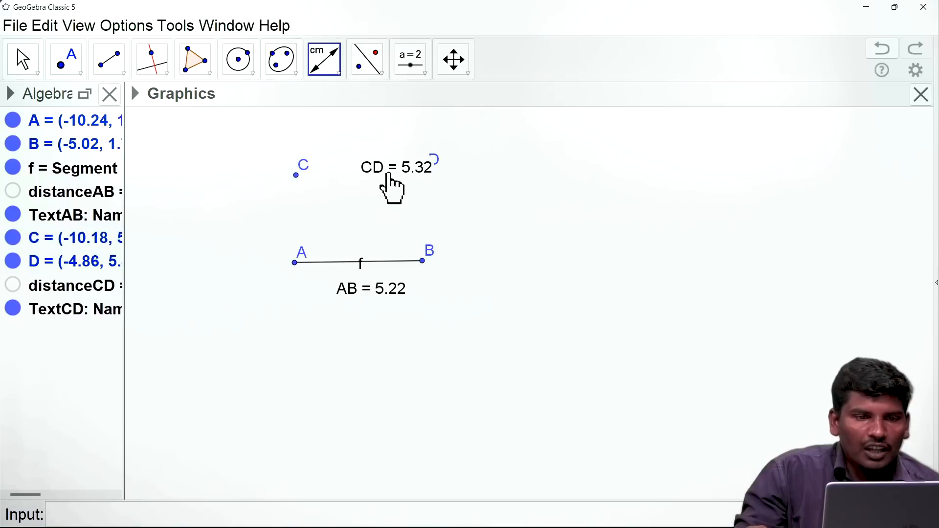
click(29, 66)
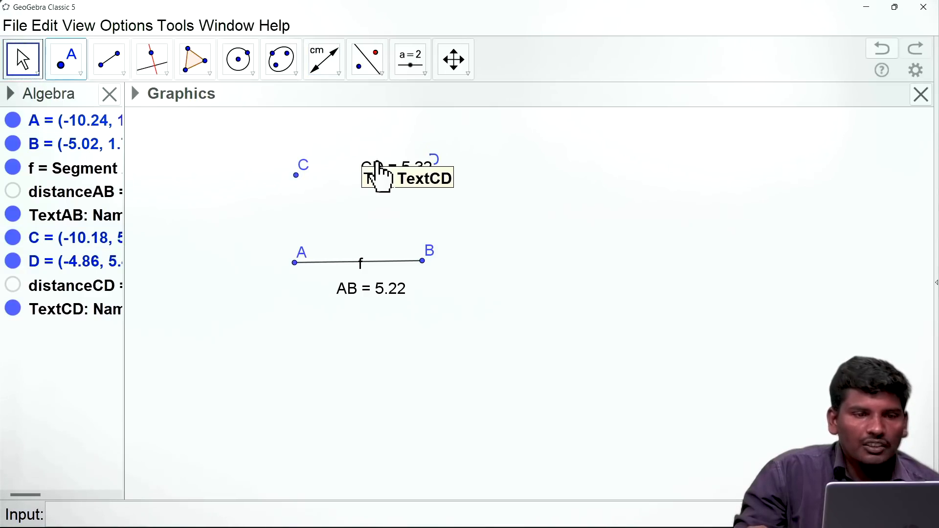
drag(382, 176, 367, 209)
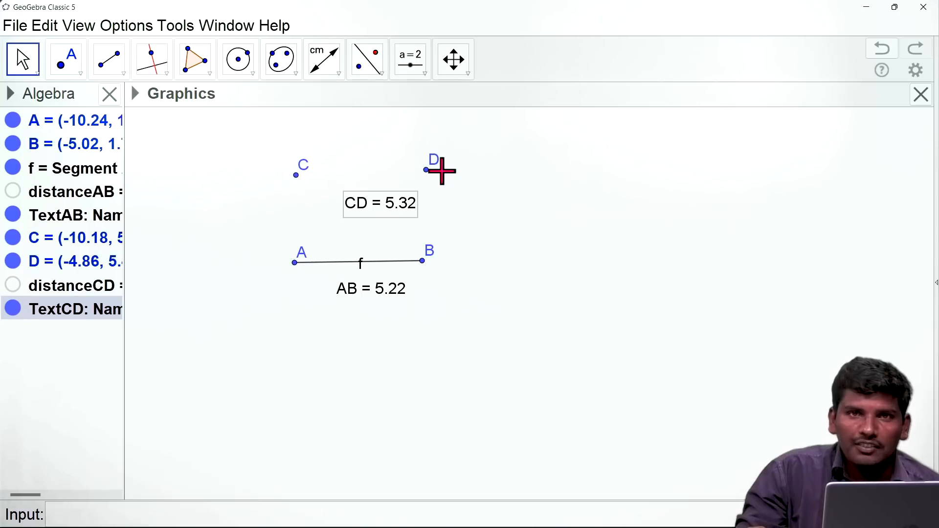
- Move points A and C outward so AB is about 6.34 and CD about 6.16 units
drag(295, 264, 268, 264)
drag(297, 176, 276, 176)
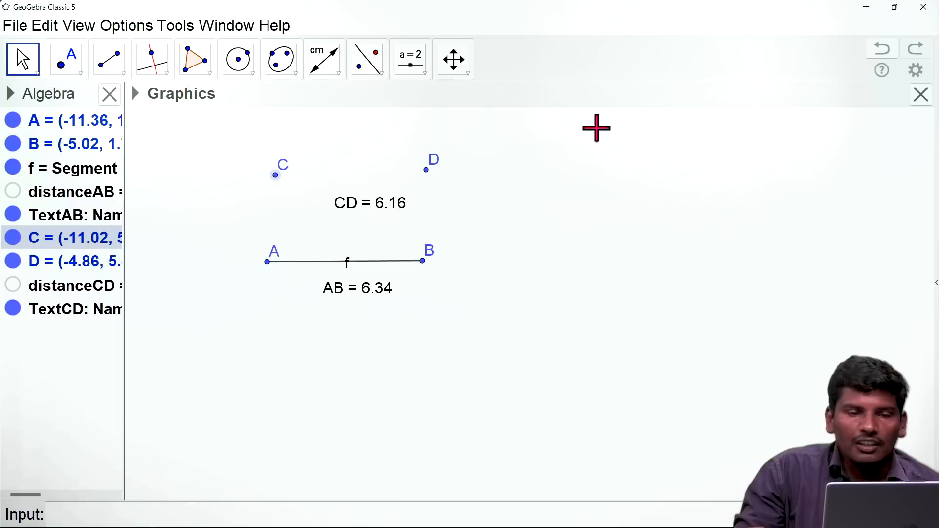
- Draw a triangle to the right of segment AB with Polygon, with sides of about 4.7, 4.9 and 4.7 units
click(213, 74)
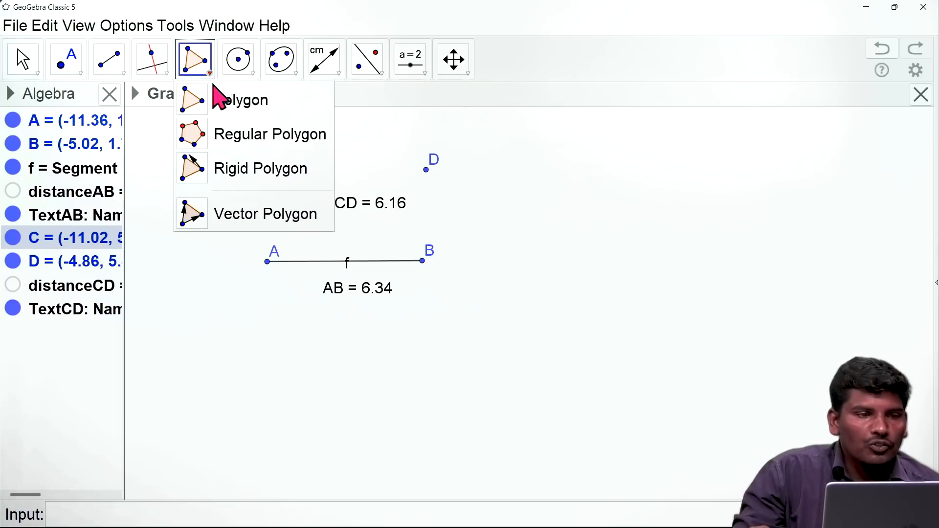
click(206, 109)
click(571, 281)
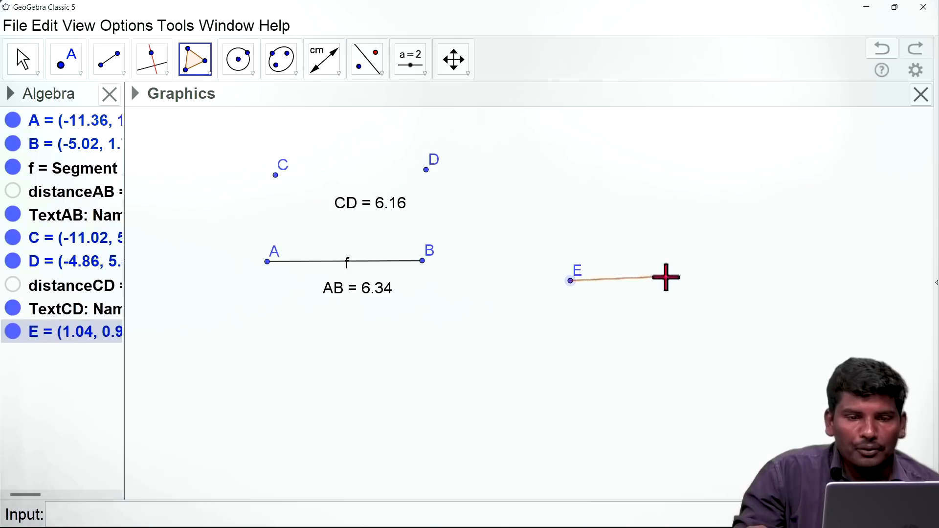
click(685, 280)
click(621, 179)
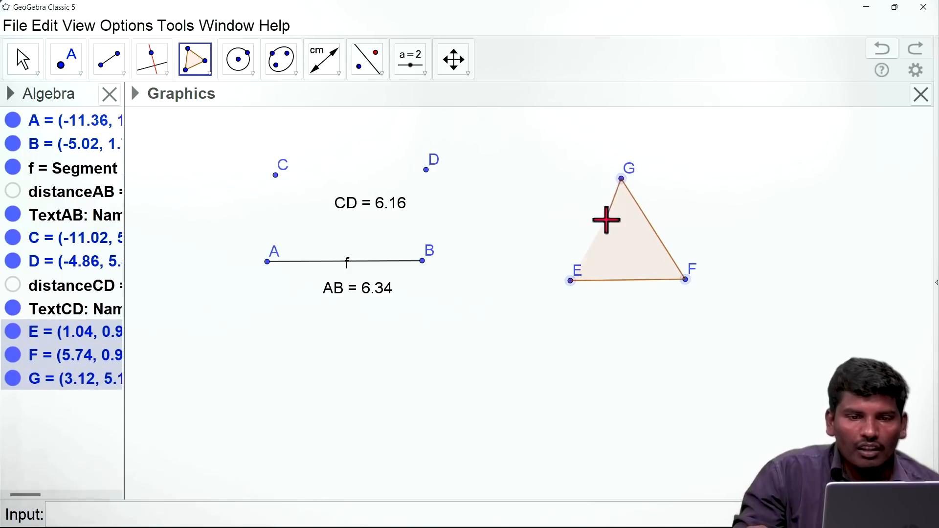
click(571, 281)
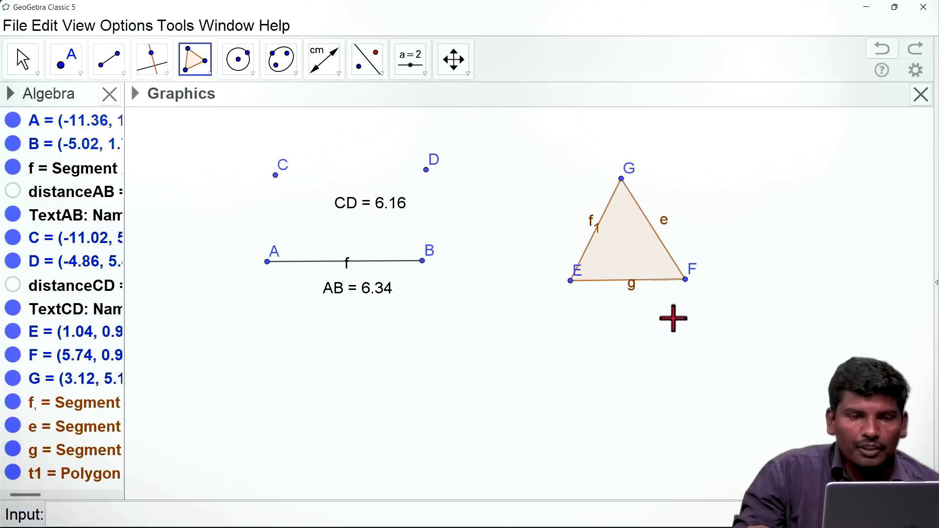
- Measure triangle sides EF and EG with Distance or Length, and move the EF text just below its side
click(337, 74)
click(315, 186)
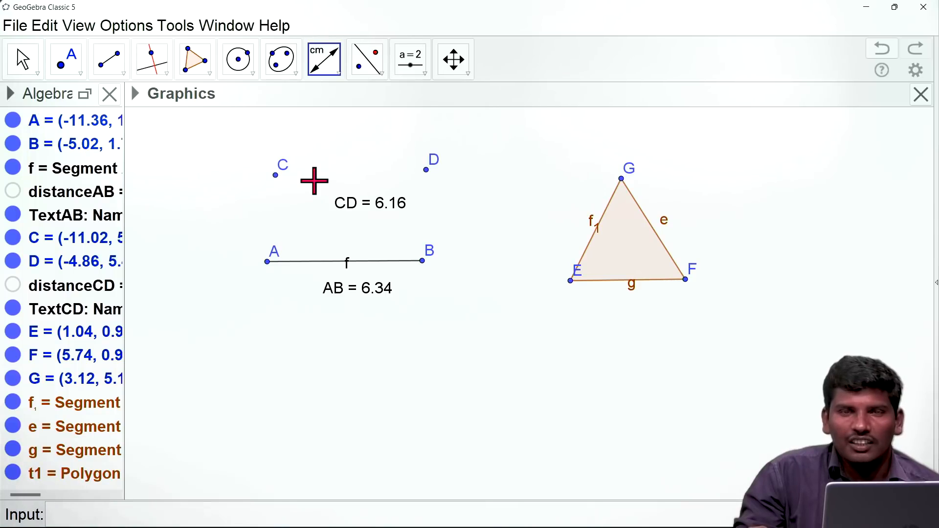
click(572, 282)
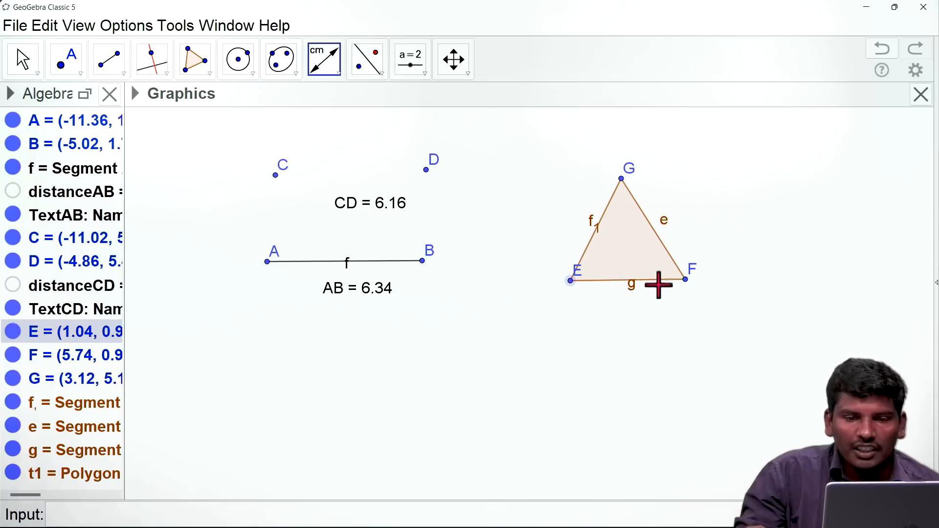
click(687, 278)
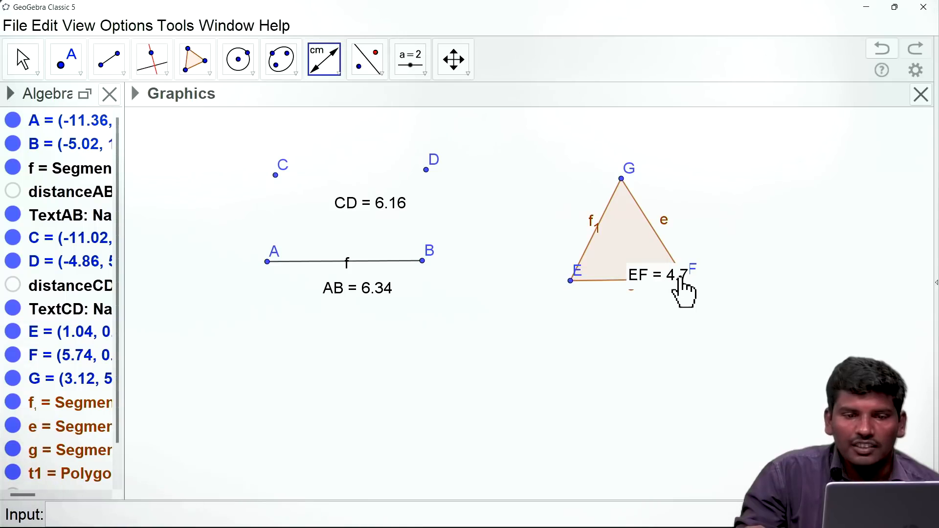
click(570, 282)
click(622, 180)
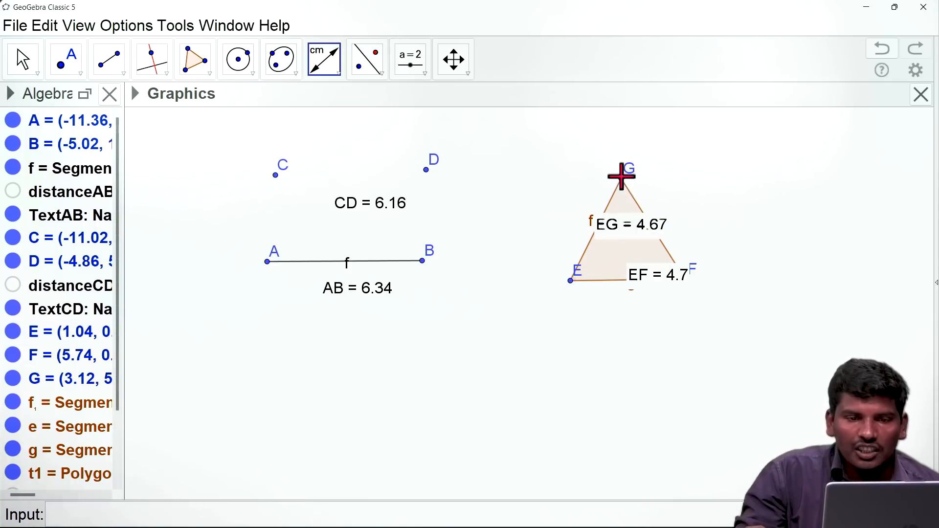
click(23, 61)
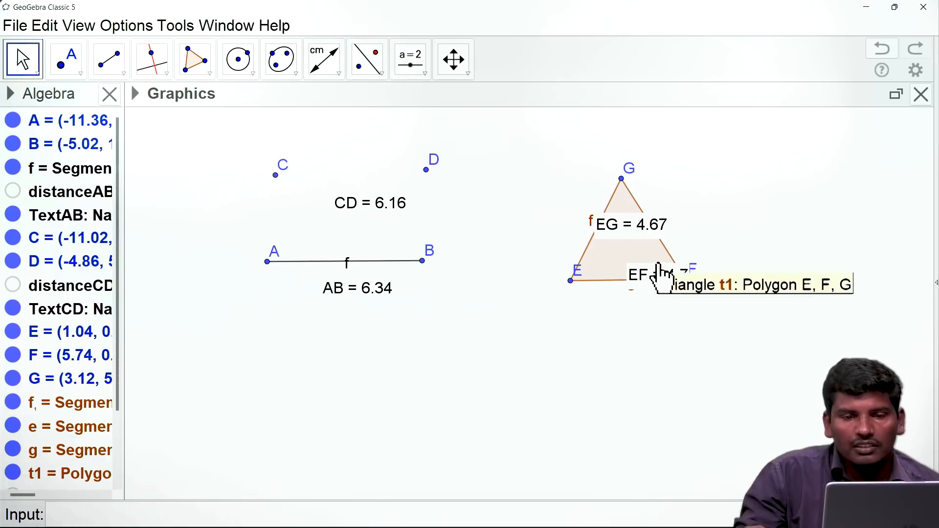
drag(660, 285, 625, 304)
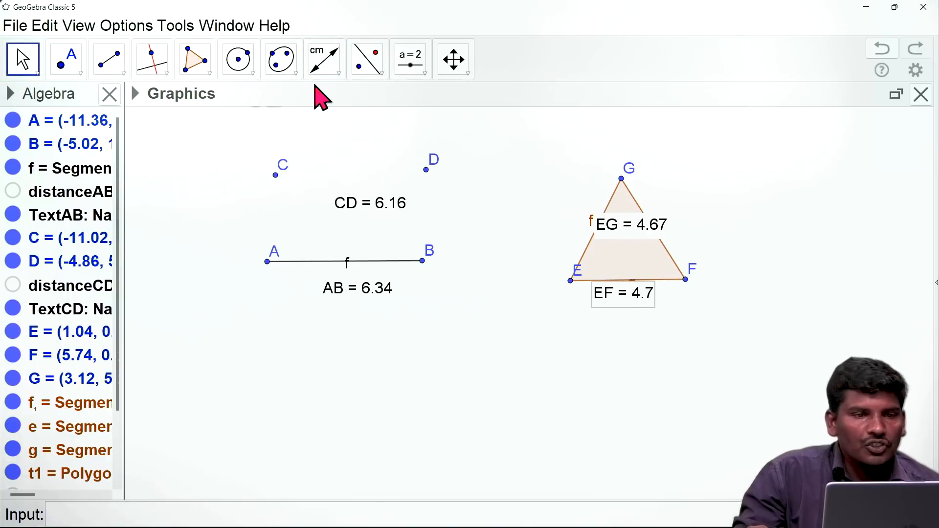
- Measure triangle side FG, and move its text outside the triangle to the right of that side
click(326, 70)
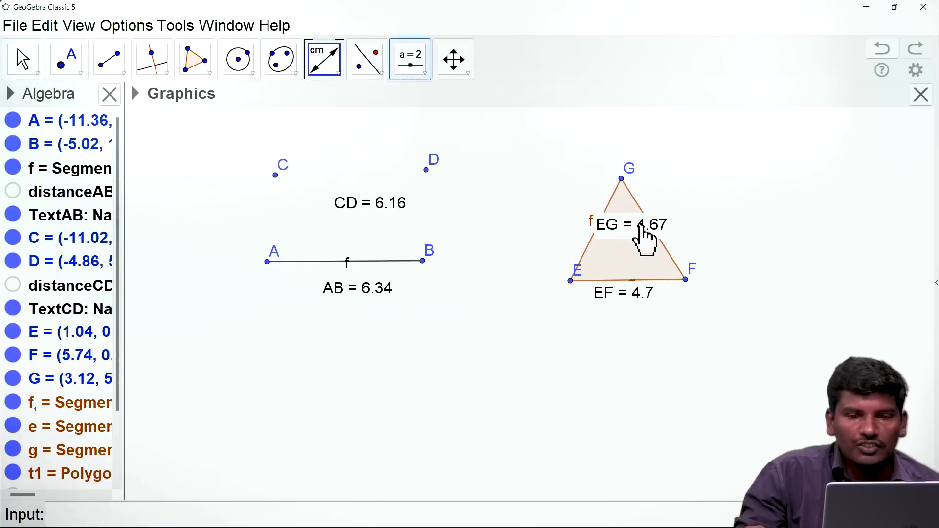
click(685, 280)
click(621, 178)
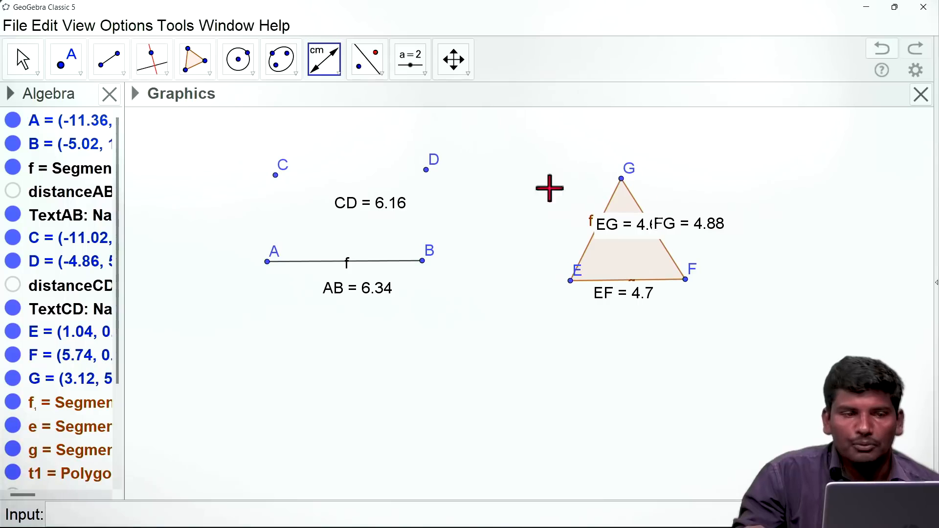
click(24, 60)
drag(682, 237, 728, 240)
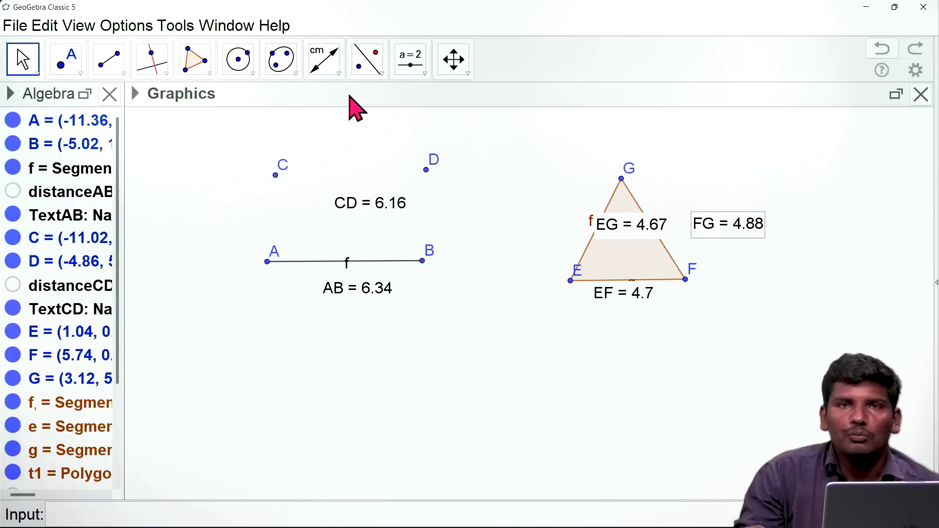
- Draw a square below segment AB as a regular polygon with 4 vertices and an area of about 28.7 square units
click(381, 73)
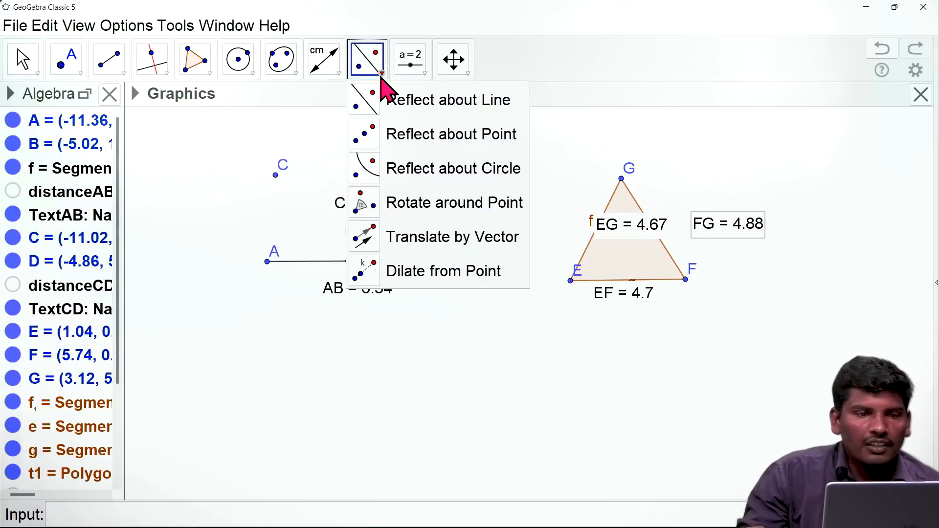
mouse_move(339, 74)
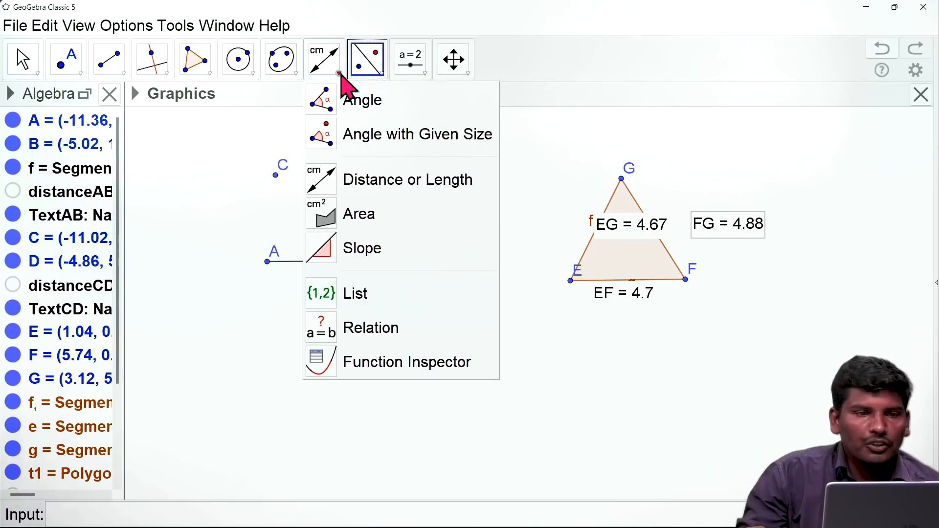
click(351, 228)
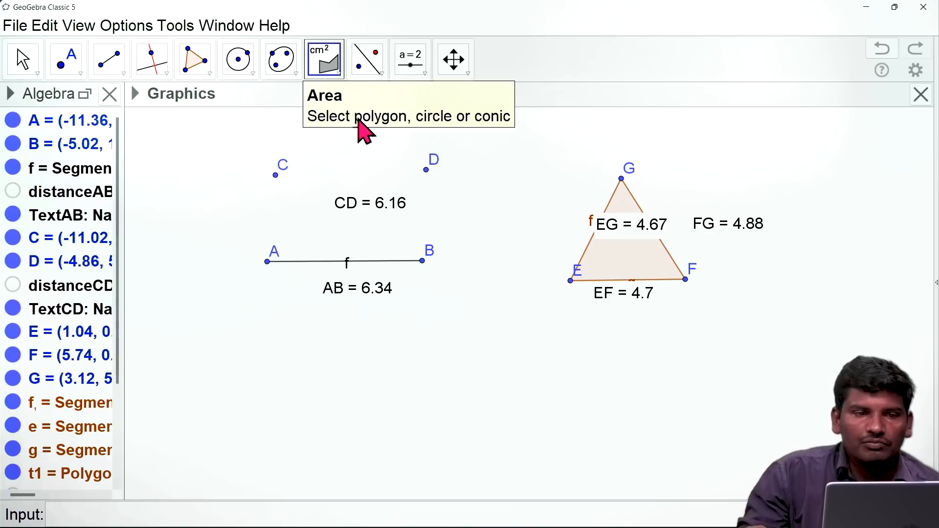
click(209, 81)
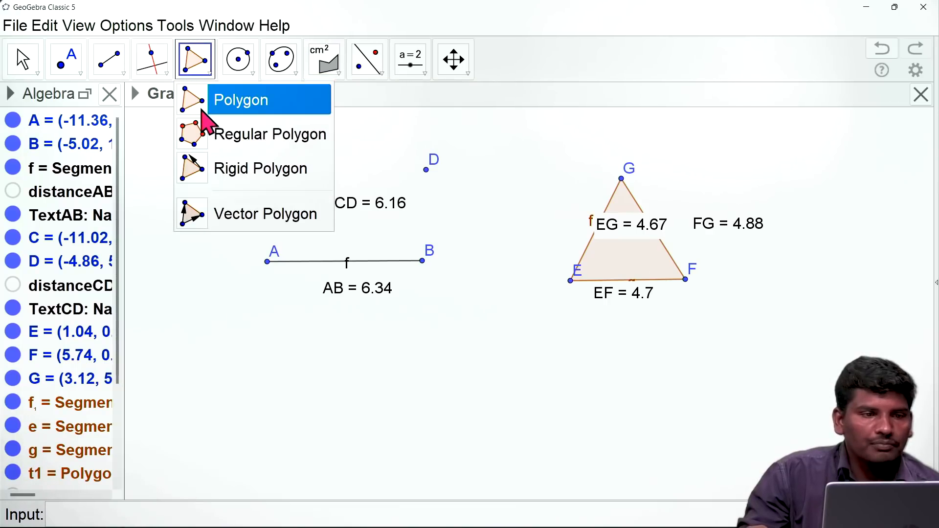
click(205, 131)
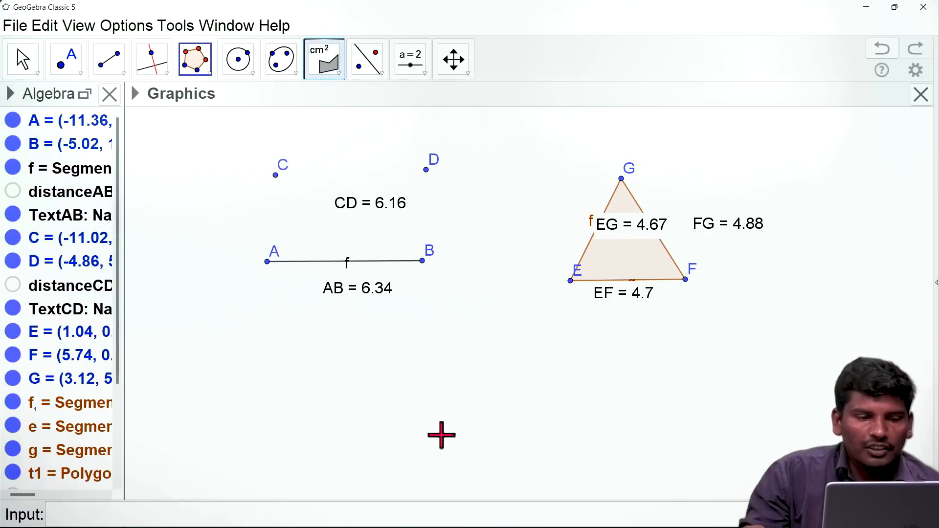
click(346, 441)
click(477, 441)
click(584, 296)
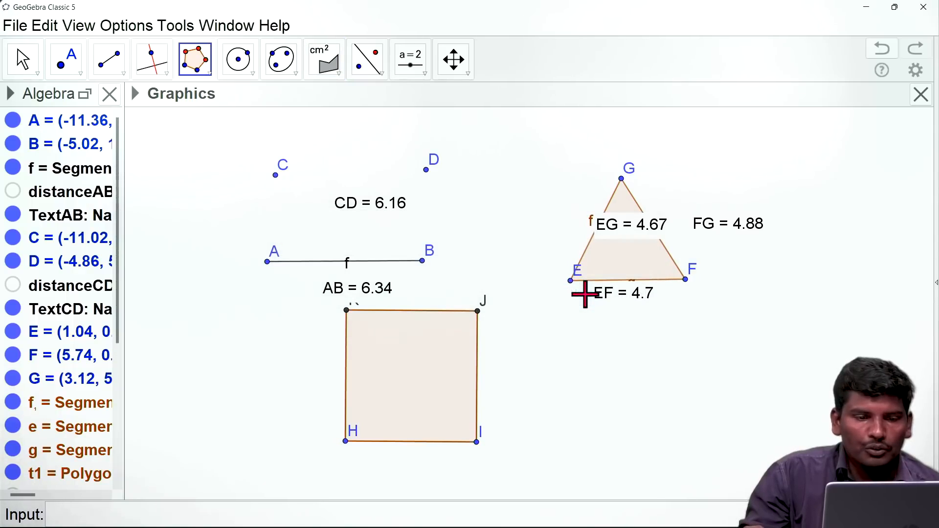
- Measure the area of the square, and move vertex I inward until the area is about 16.65 square units
click(336, 71)
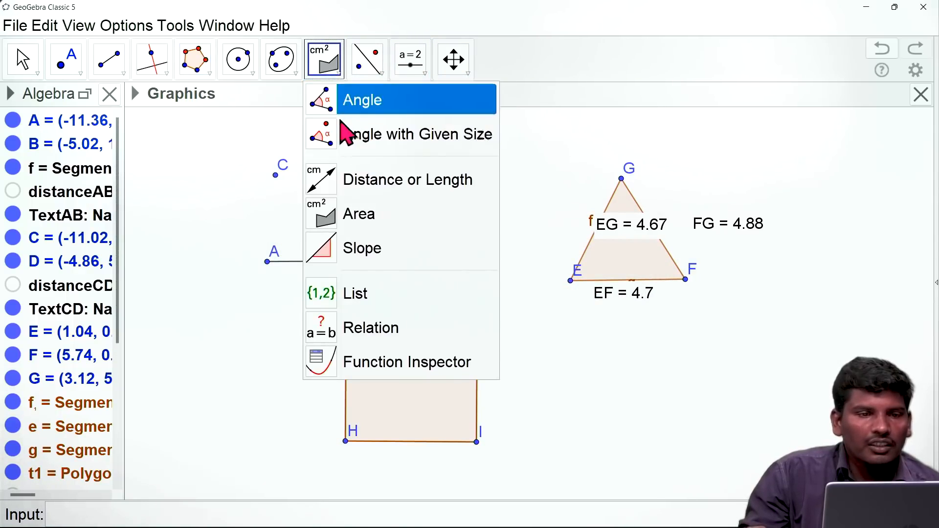
click(335, 222)
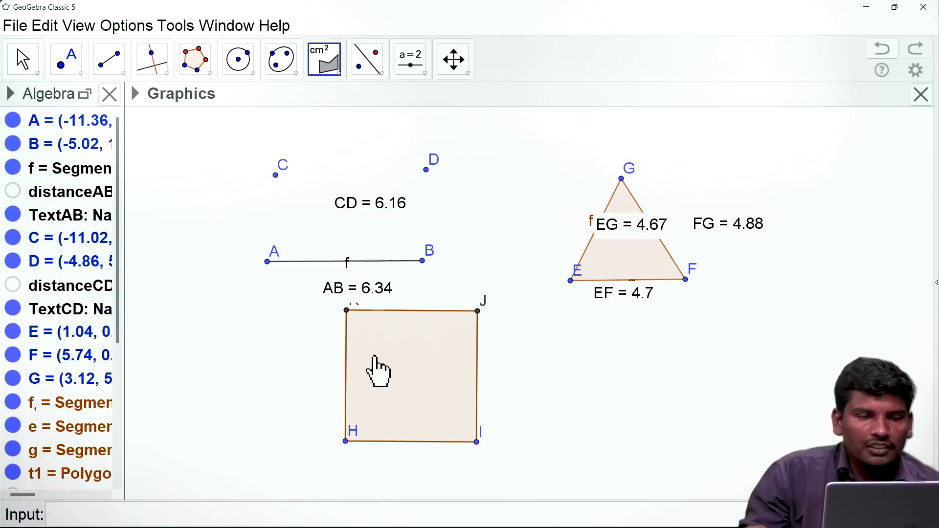
click(391, 384)
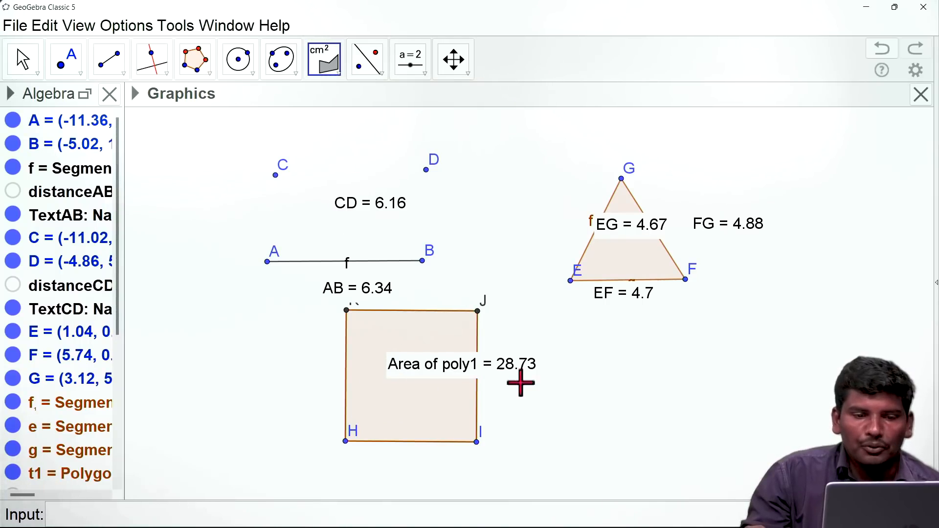
click(24, 60)
drag(478, 442, 447, 445)
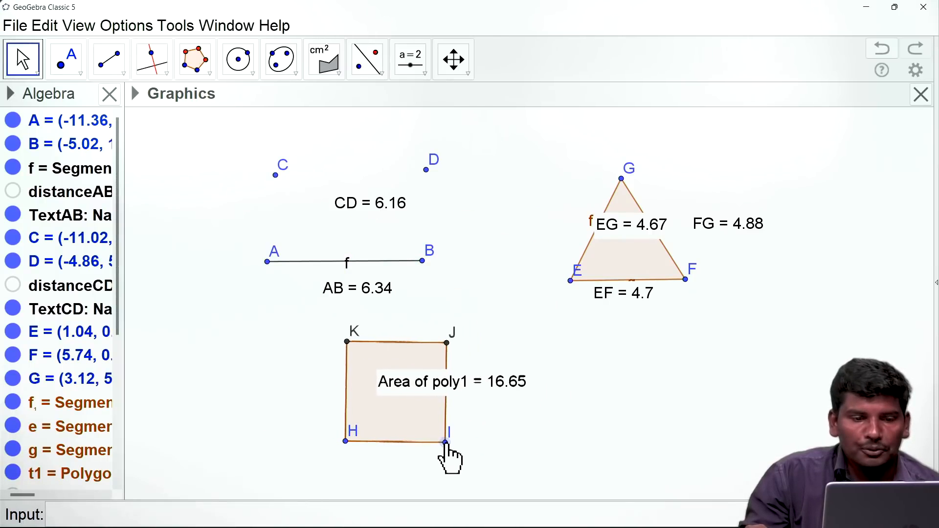
- Draw a circle of radius 3 from its center point, to the right of the square and below the triangle
click(339, 74)
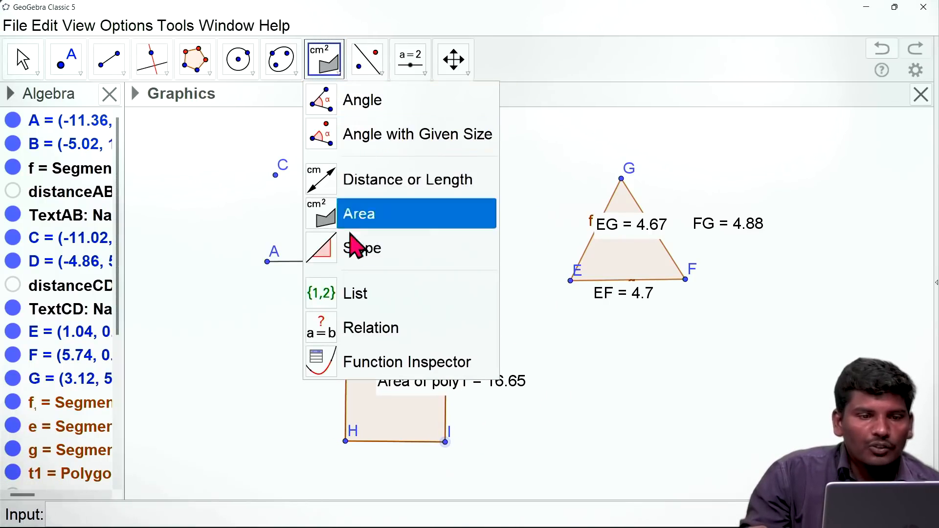
click(345, 216)
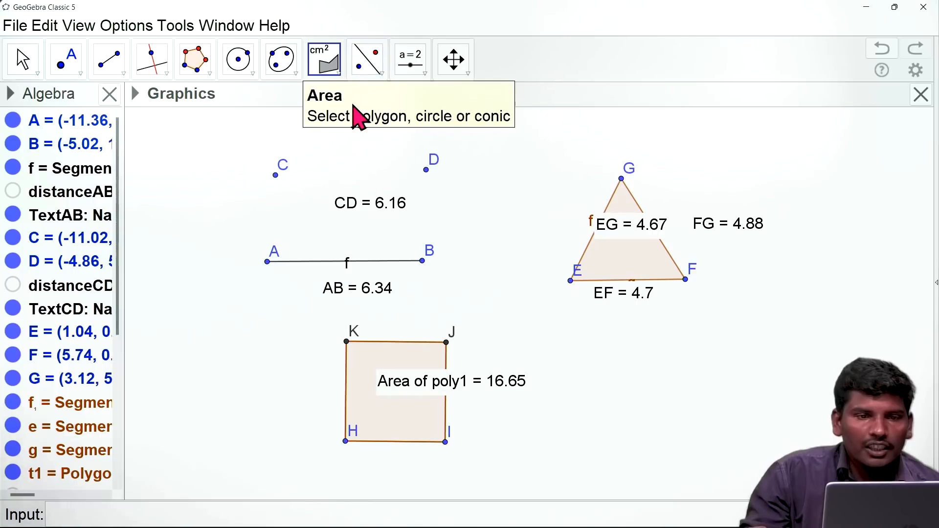
click(253, 73)
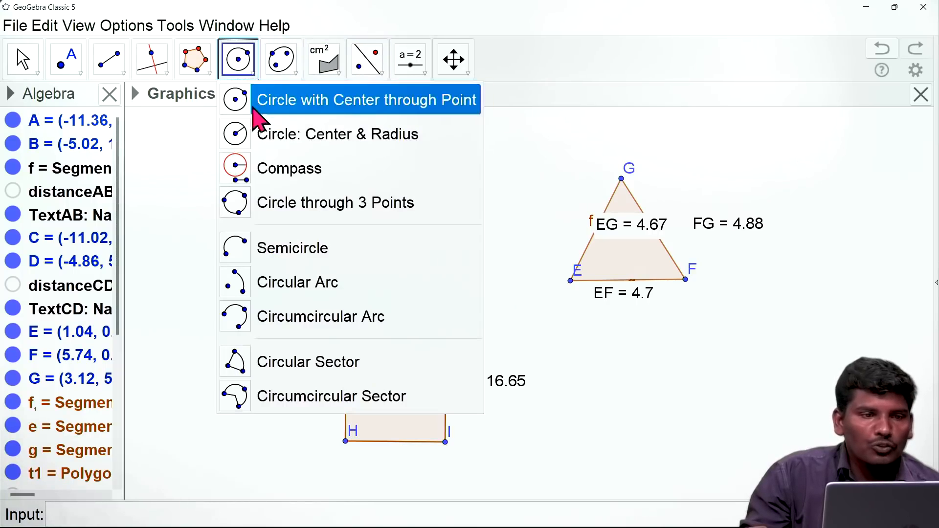
click(255, 129)
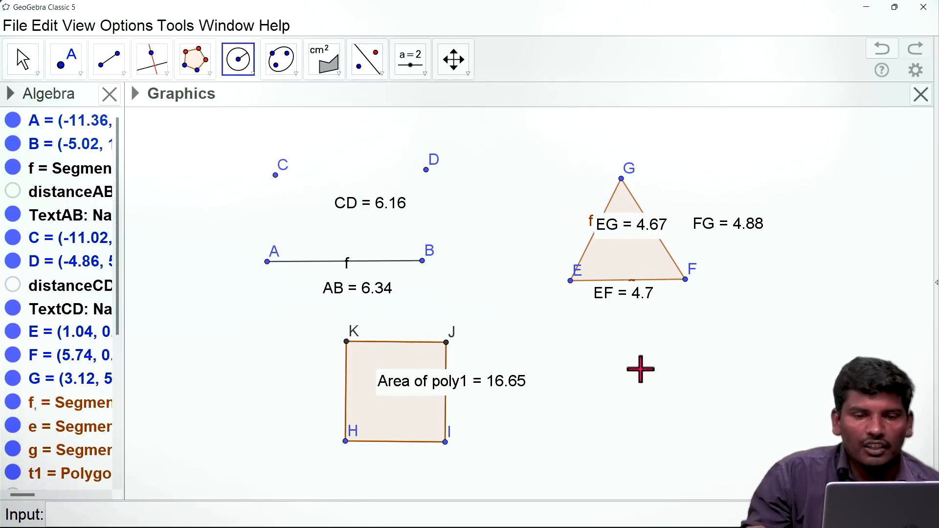
click(693, 402)
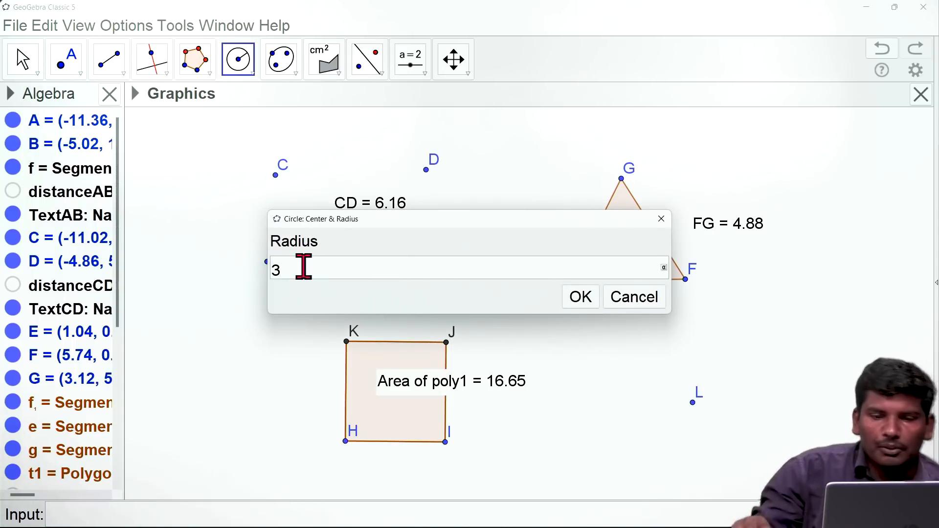
click(581, 299)
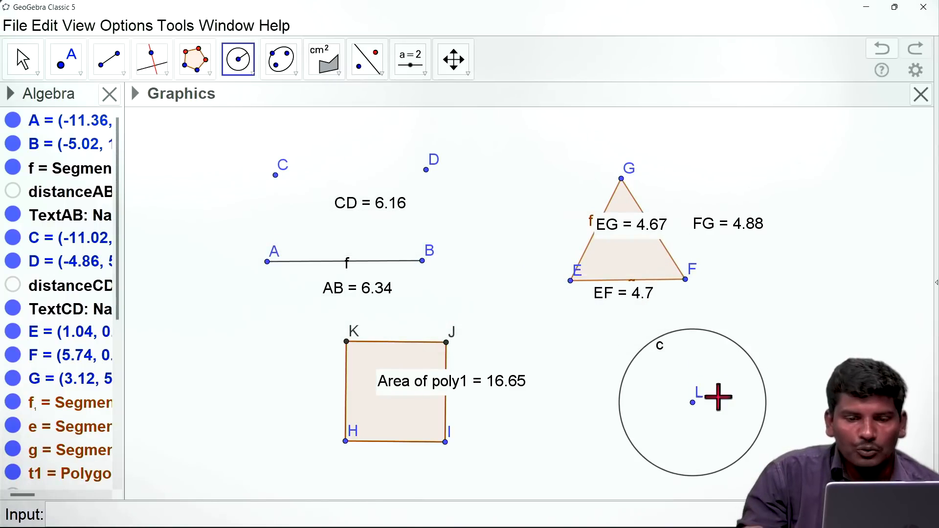
- Measure the area of the circle, and move its text to the circle's upper-right edge
click(324, 69)
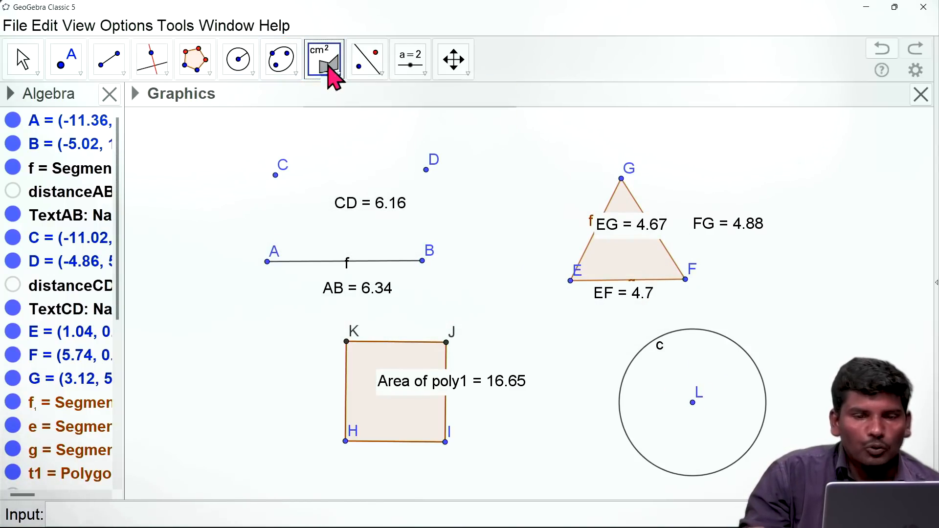
click(649, 344)
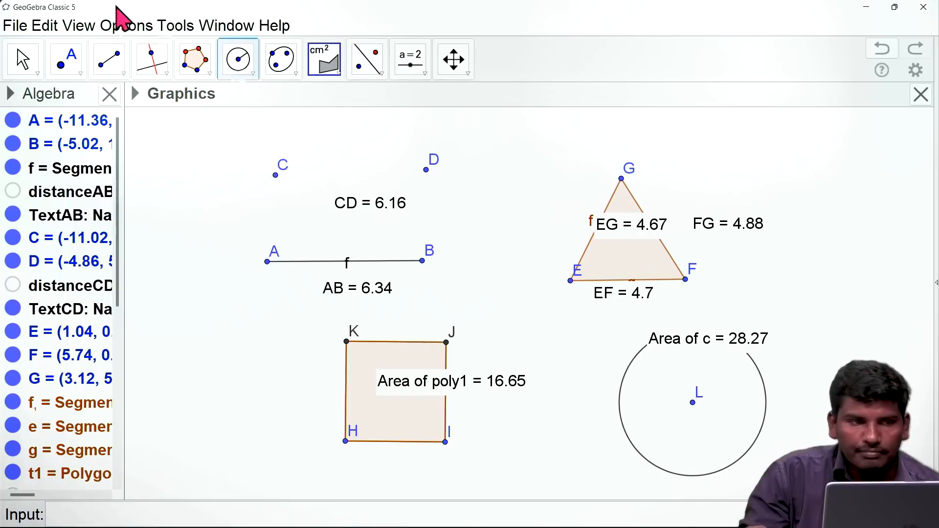
click(12, 72)
drag(690, 340, 777, 332)
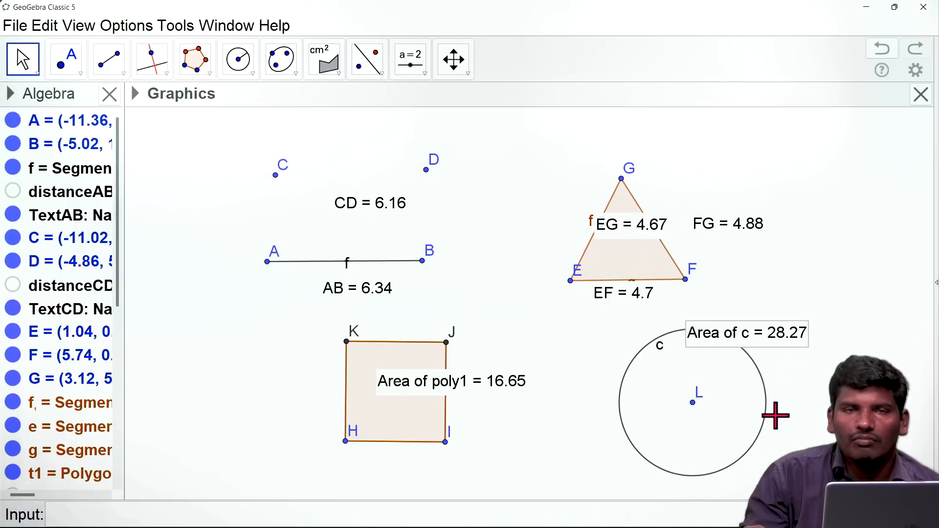
- Draw a steep rising line through two points to the left of segment AB and the square
click(333, 74)
click(358, 227)
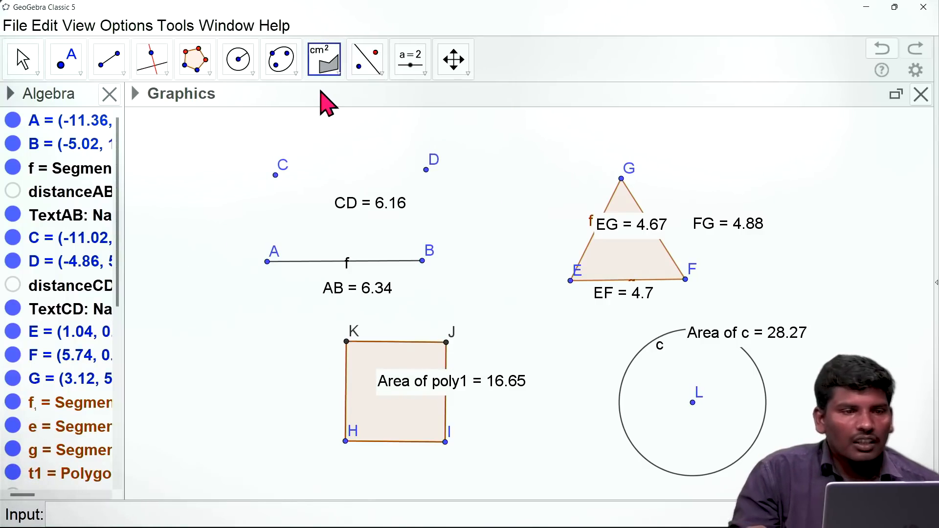
click(337, 73)
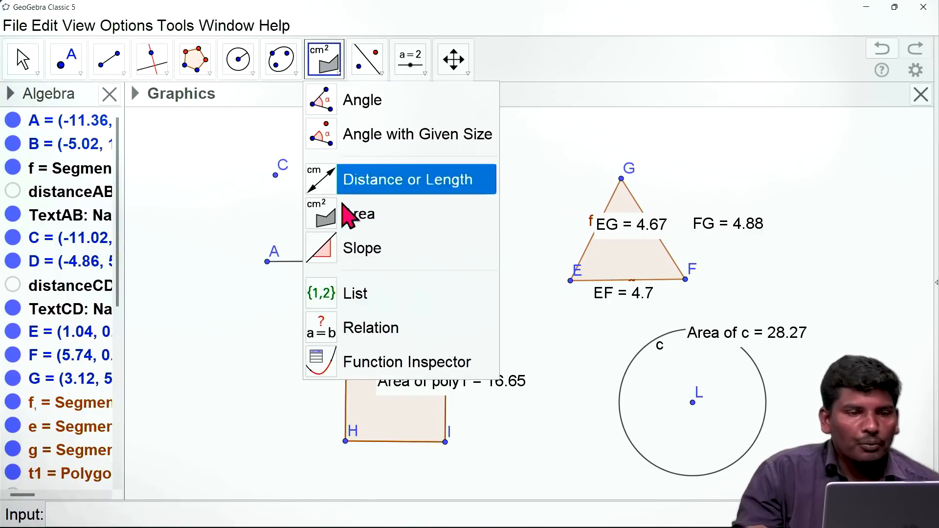
click(349, 253)
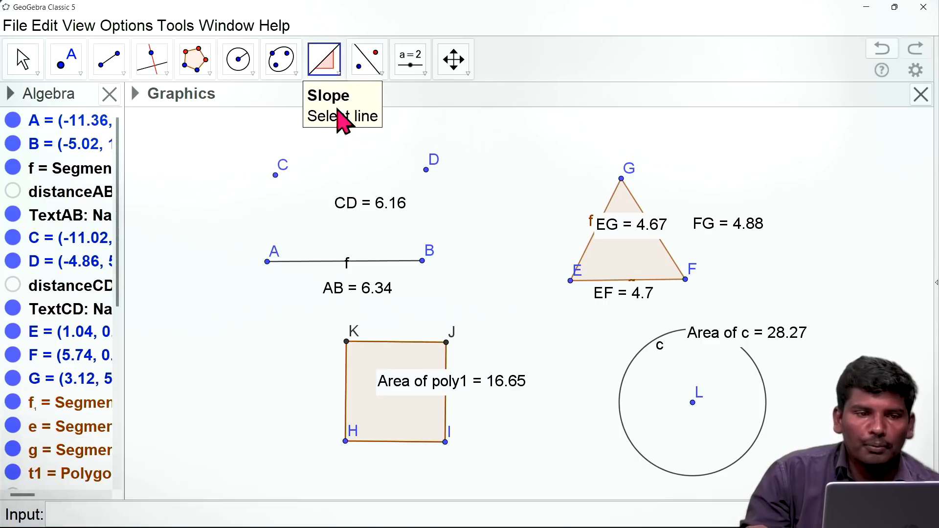
click(121, 73)
click(120, 114)
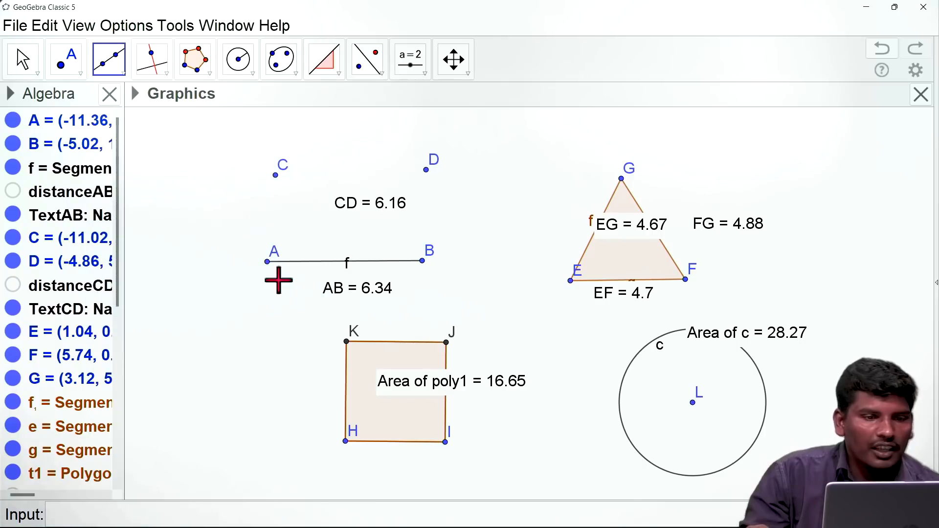
click(142, 426)
click(218, 197)
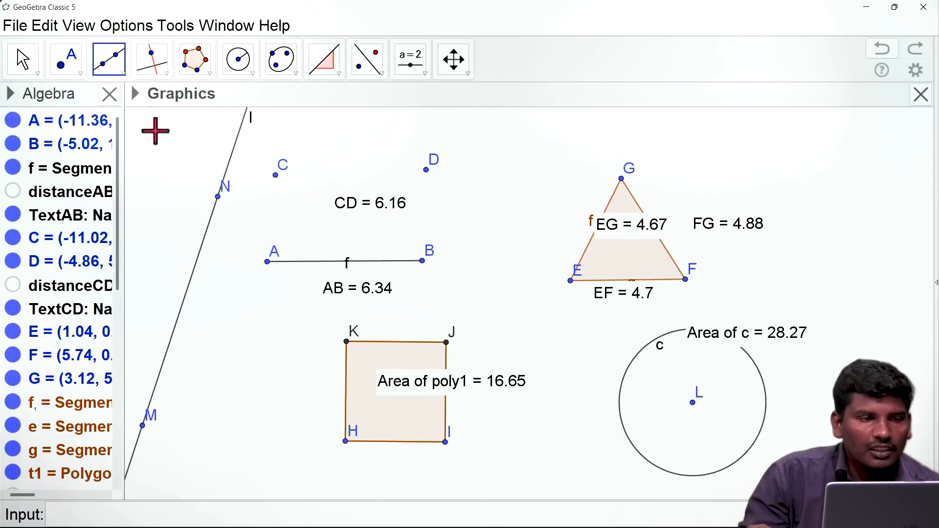
- Delete all objects from the construction, and show the axes and the grid in the Graphics view
click(134, 93)
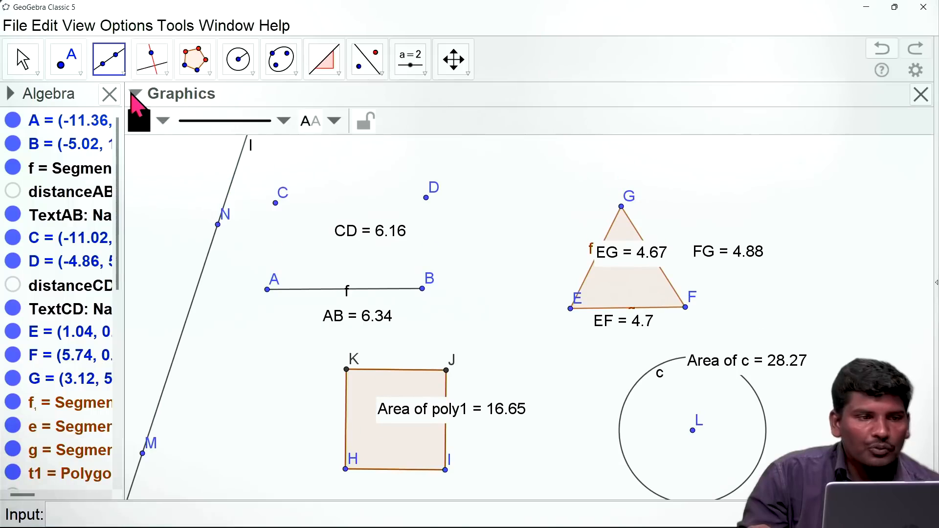
click(33, 75)
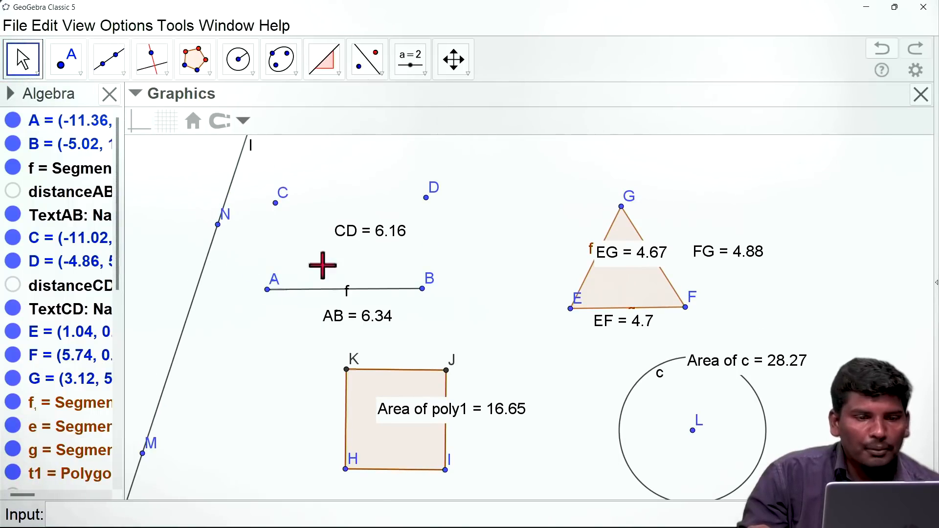
click(67, 453)
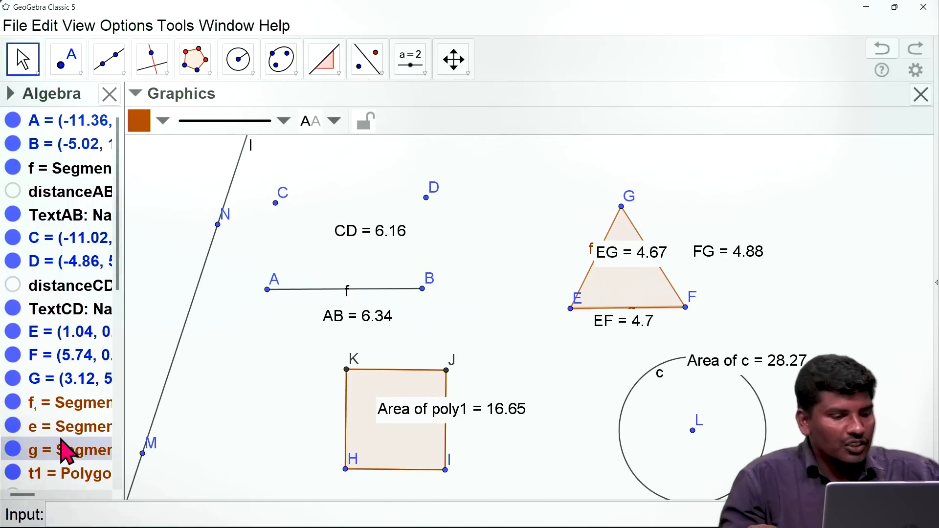
key(ctrl+a)
key(Delete)
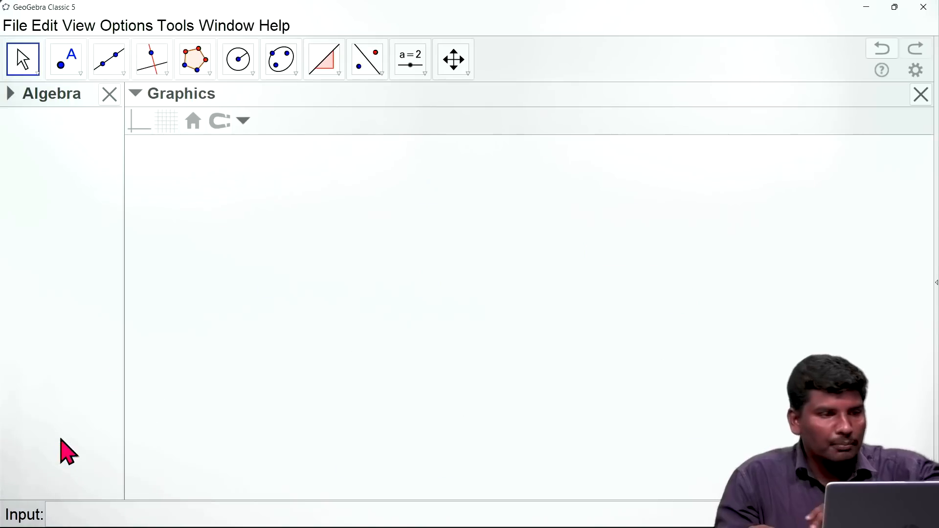
click(146, 126)
click(167, 123)
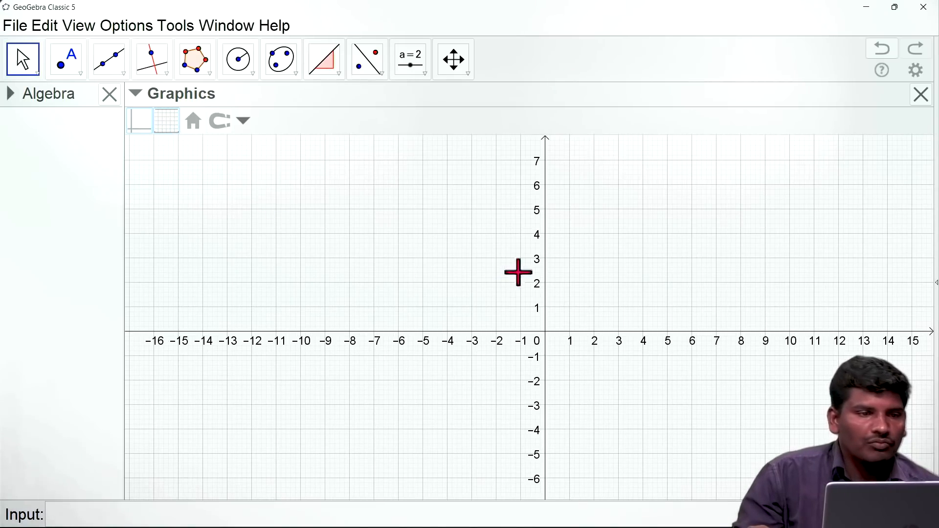
- Draw a line through the origin and the point (3, 4), and measure its slope
click(104, 76)
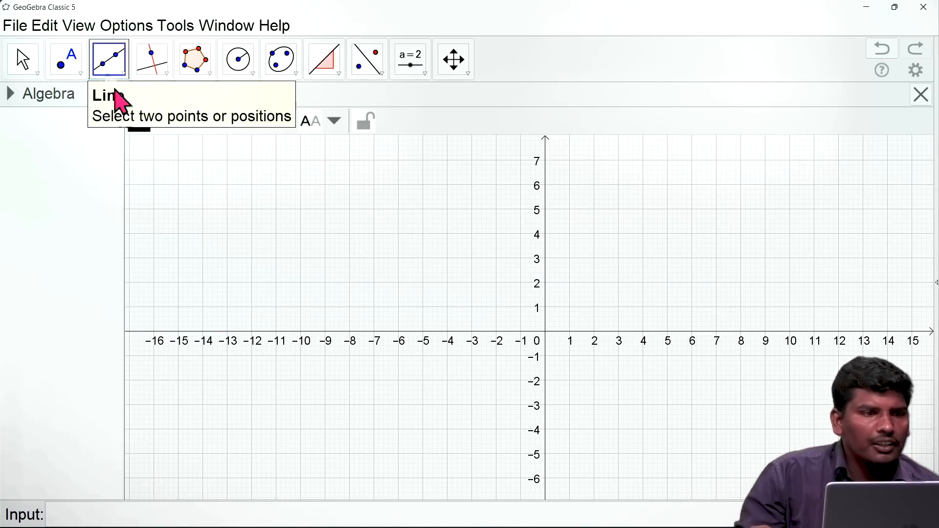
click(545, 332)
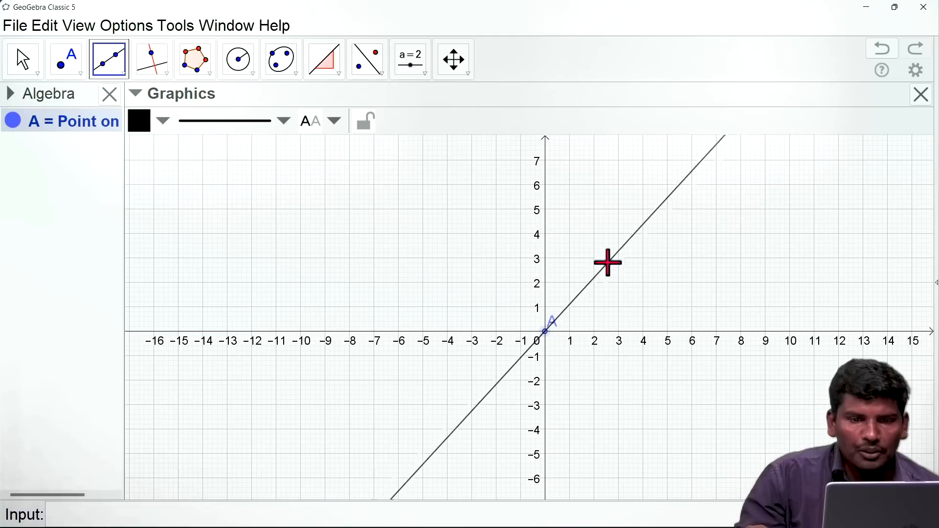
click(619, 234)
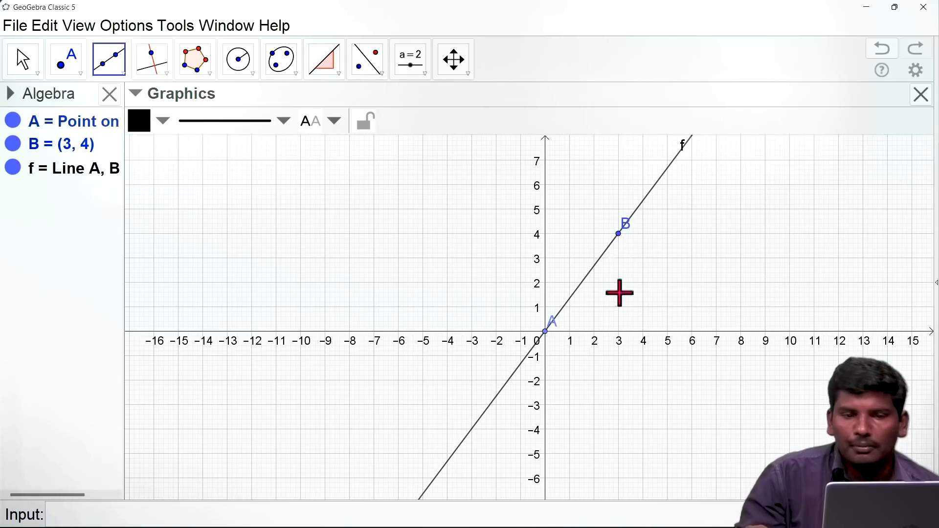
click(329, 68)
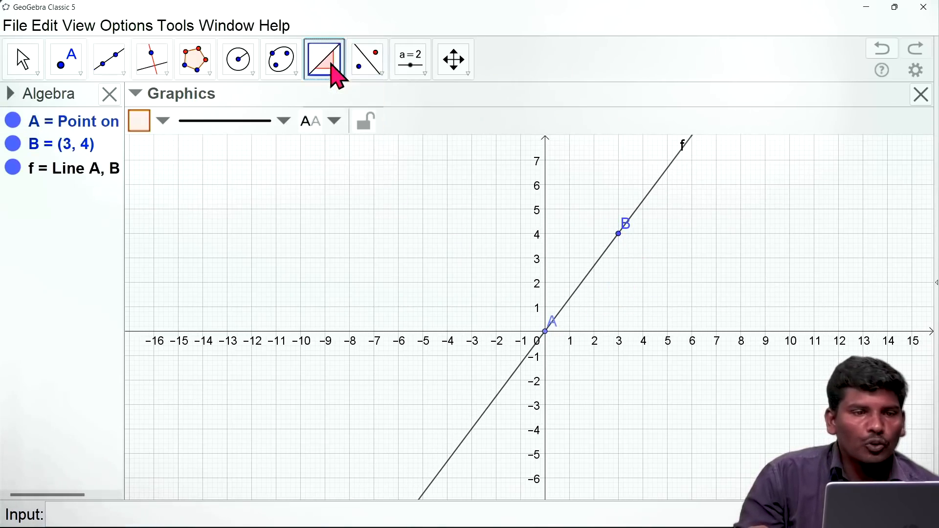
click(584, 277)
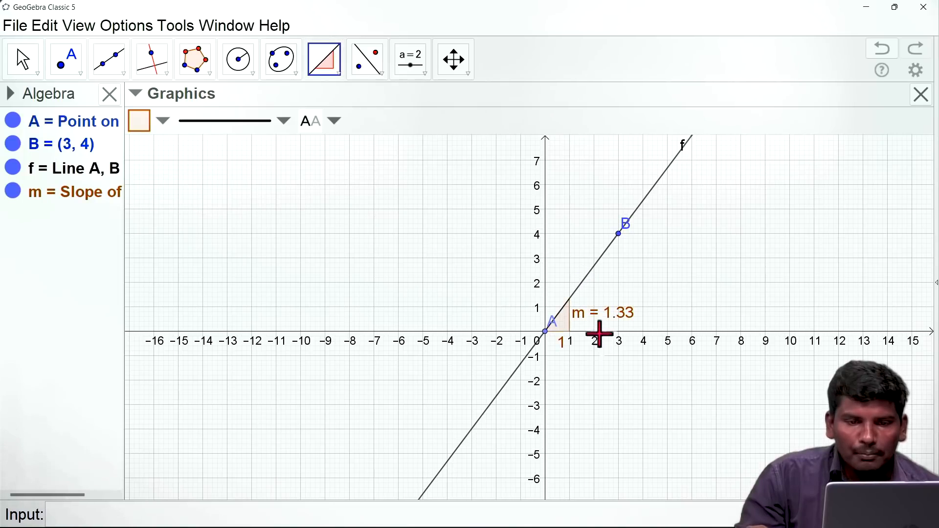
click(25, 63)
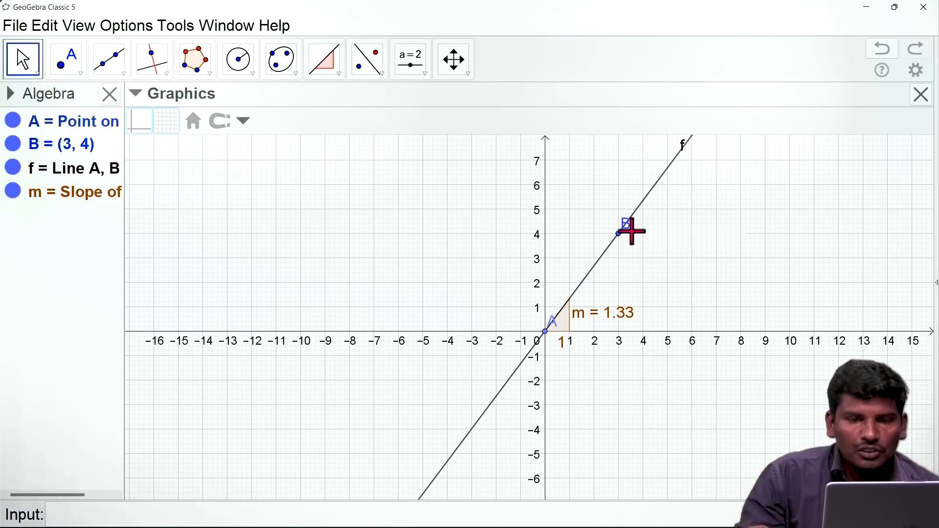
- Delete all objects from the construction, including the line, its two points and the slope measurement
mouse_move(620, 240)
mouse_down()
mouse_move(568, 317)
mouse_move(598, 321)
mouse_move(593, 243)
mouse_move(518, 226)
mouse_move(595, 226)
mouse_move(631, 255)
mouse_move(624, 234)
mouse_move(570, 226)
mouse_move(623, 251)
mouse_up()
click(340, 76)
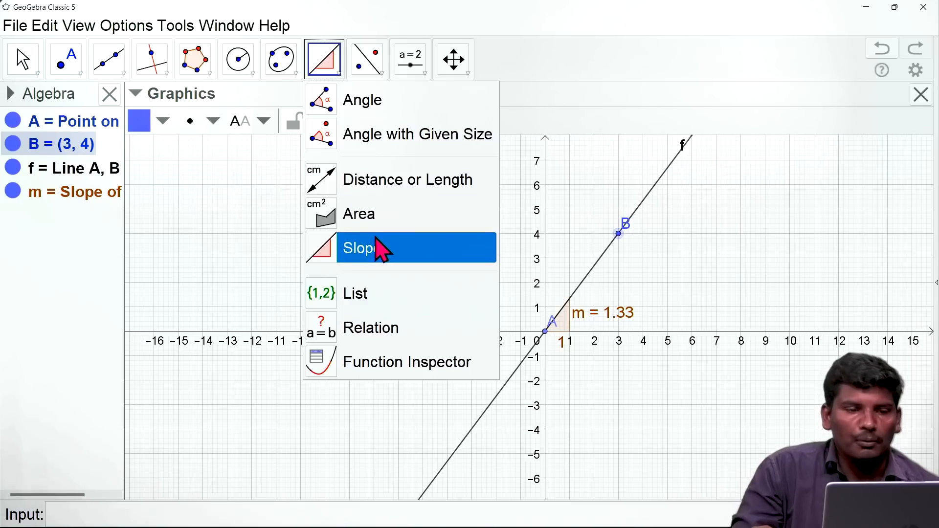
click(103, 303)
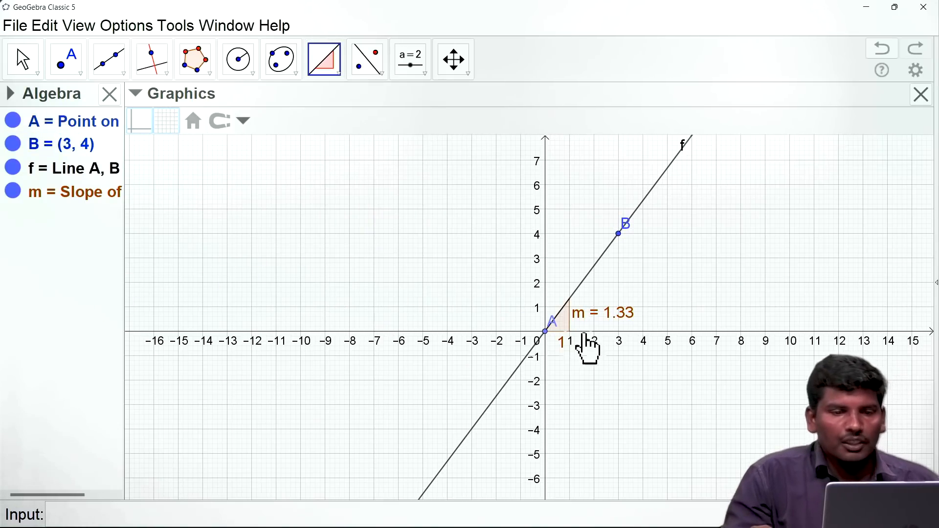
key(ctrl+a)
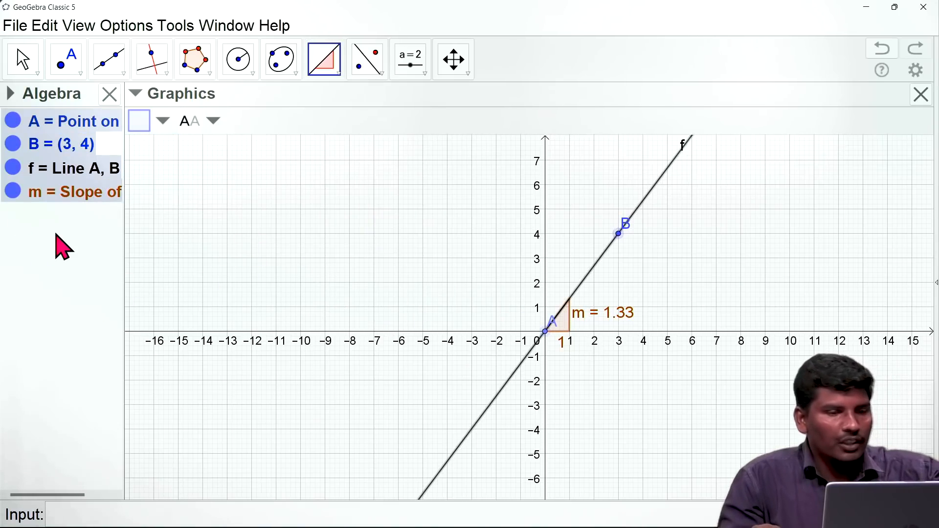
key(Delete)
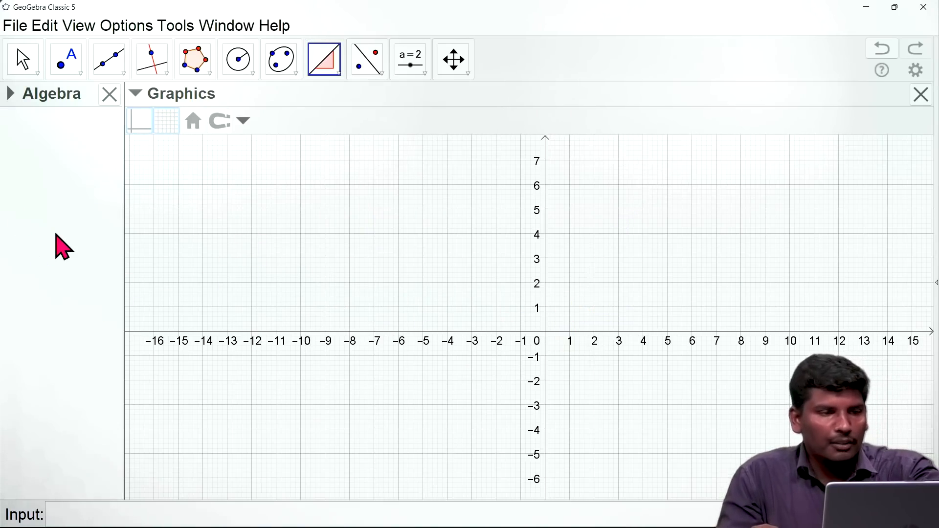
- Plot the function x^2 on the empty grid
click(341, 74)
click(345, 78)
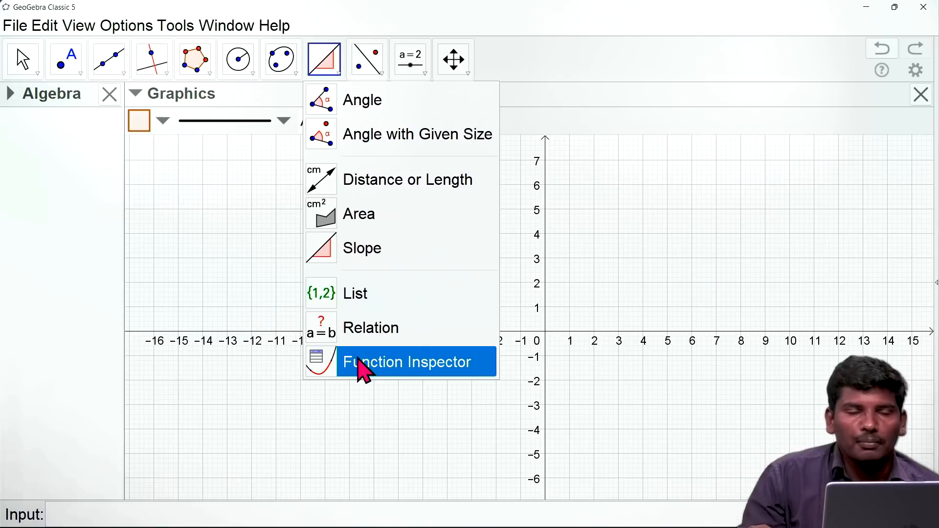
click(92, 448)
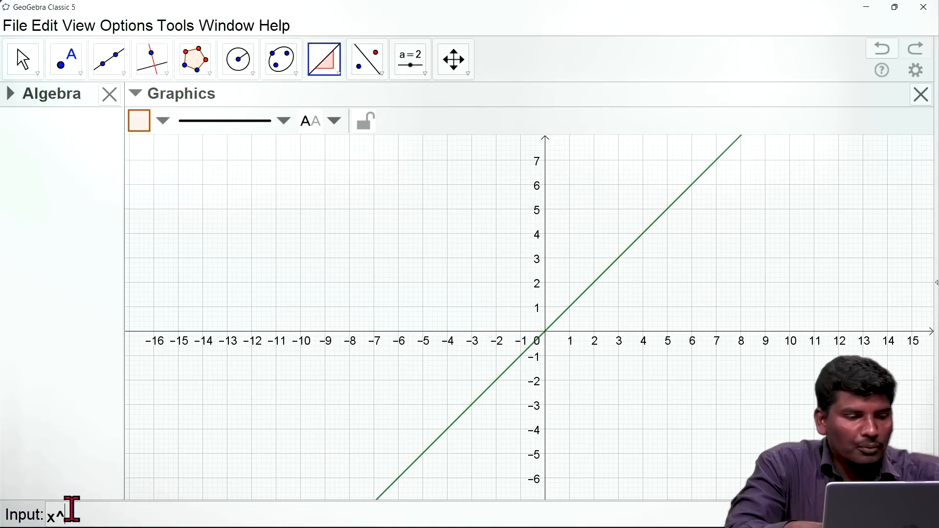
text(2)
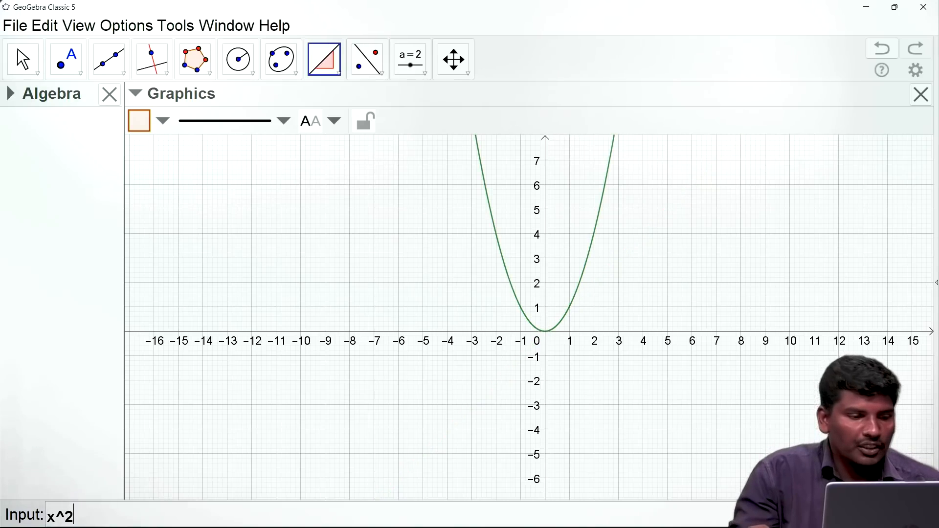
key(Return)
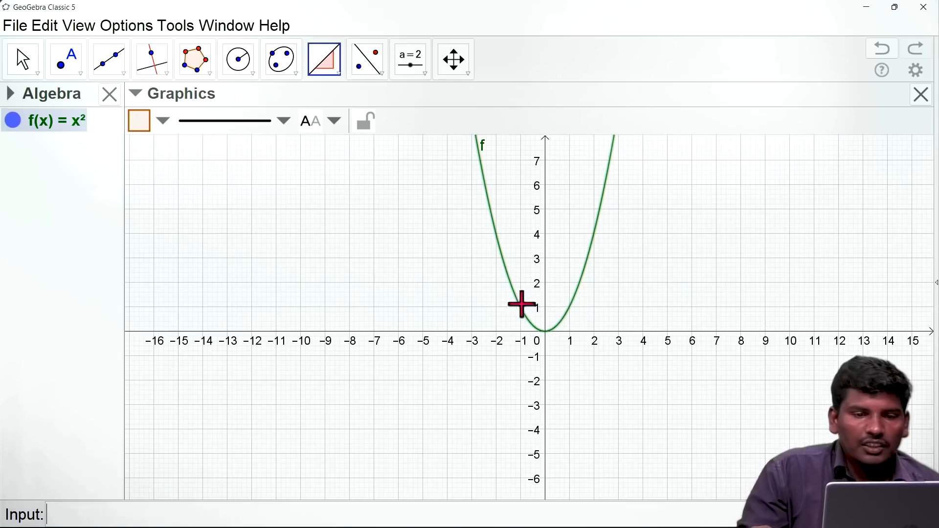
- Try to colour the parabola blue and set its label to Name & Value
click(165, 123)
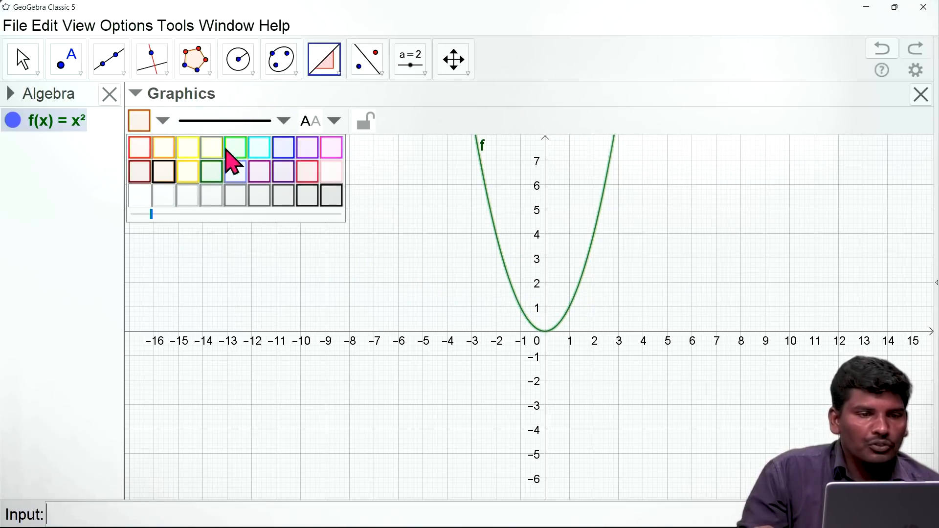
click(277, 148)
click(285, 122)
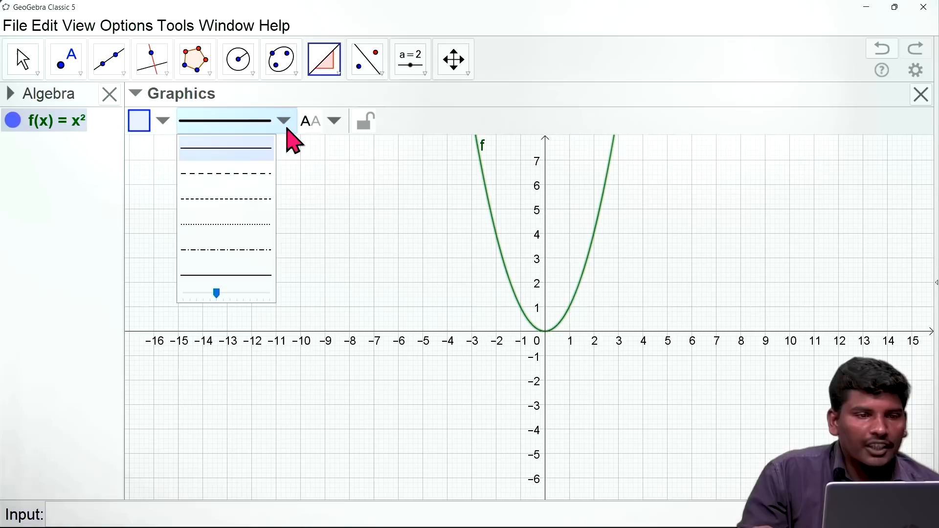
click(334, 122)
click(360, 201)
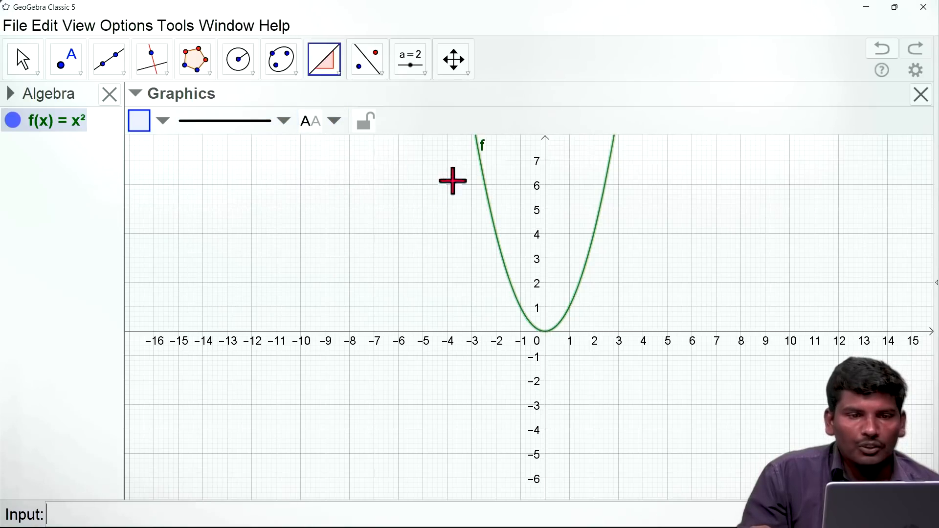
click(335, 122)
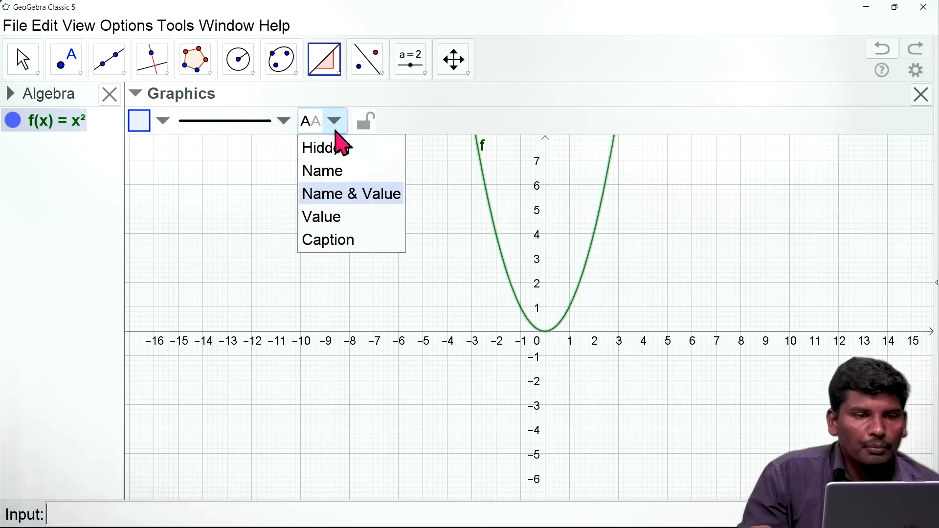
click(362, 200)
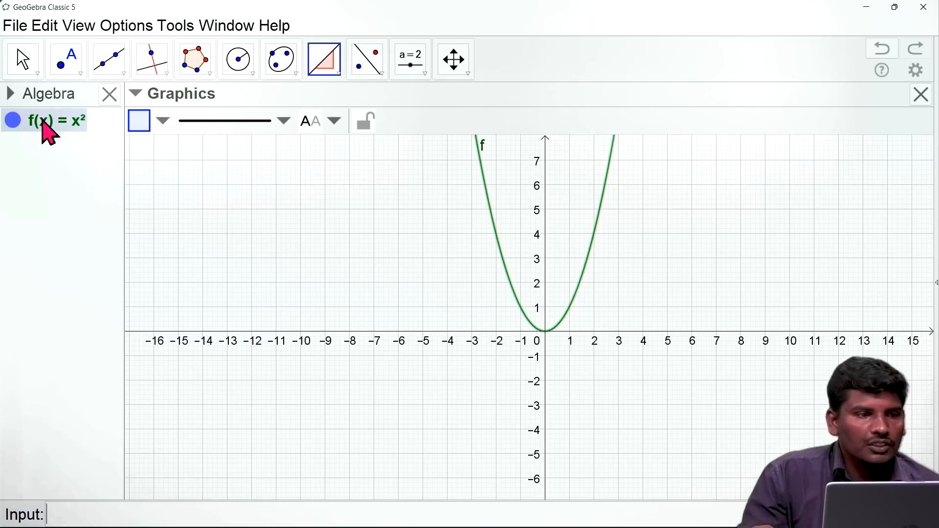
- Open the Function Inspector for the parabola, and enlarge its window beside the curve so that all interval properties fit
click(22, 60)
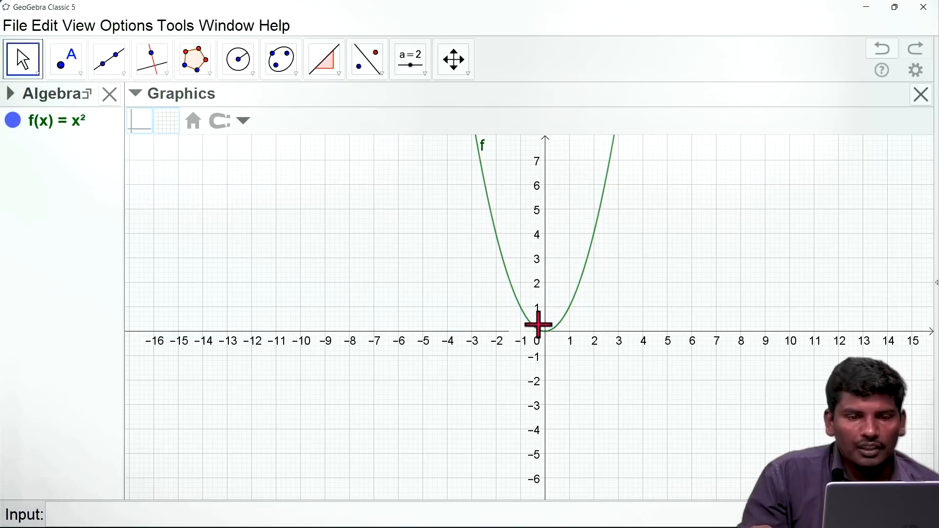
drag(515, 380, 722, 457)
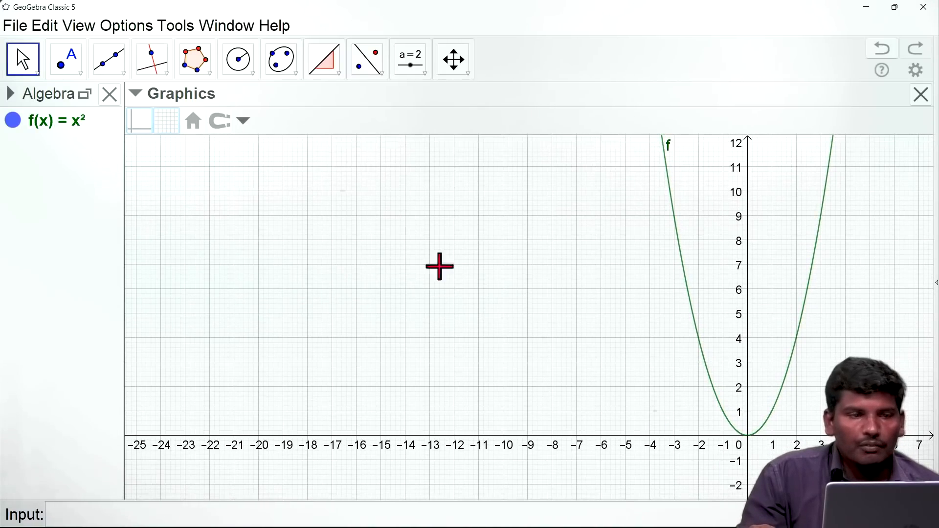
click(334, 73)
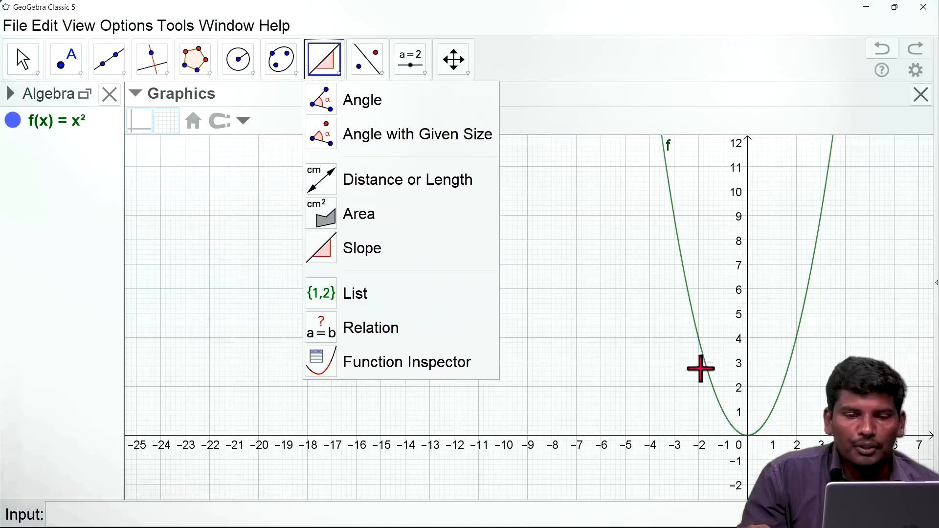
click(410, 365)
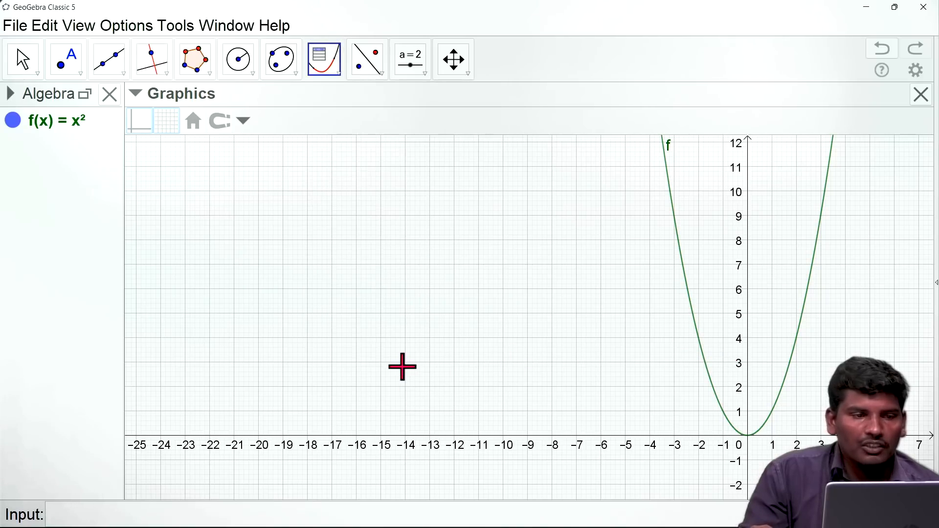
click(137, 95)
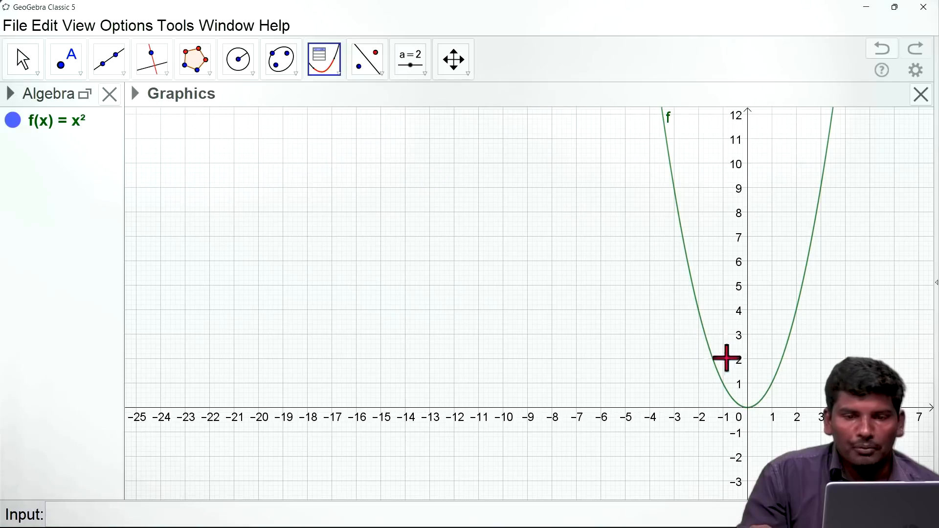
click(700, 314)
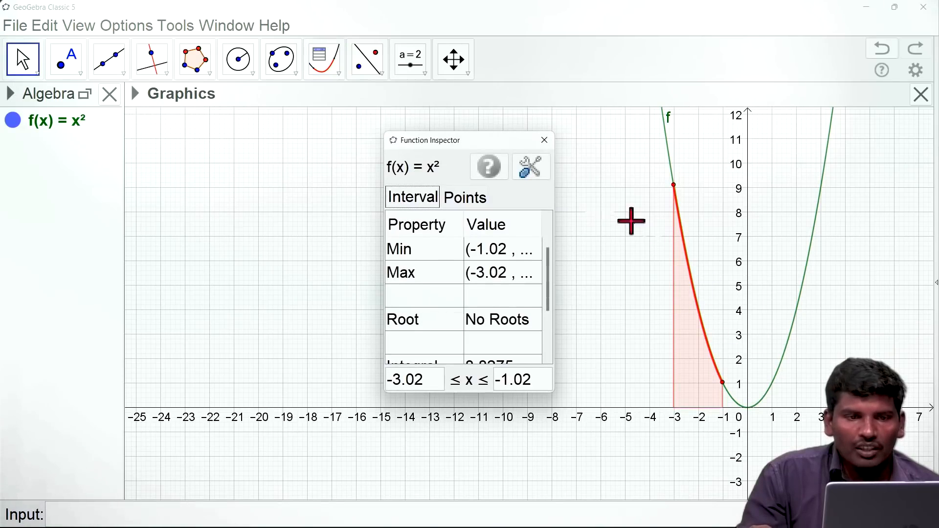
drag(480, 142, 314, 143)
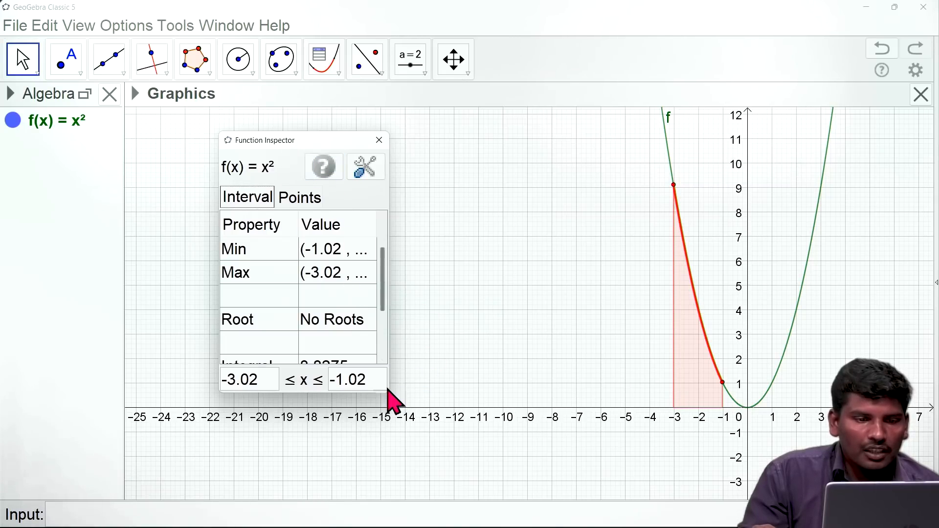
drag(393, 394, 562, 489)
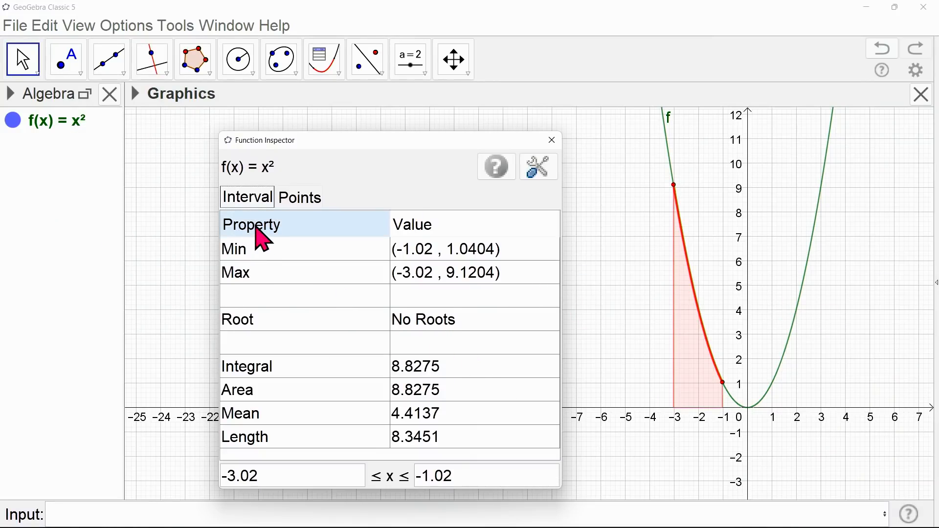
- Slide the inspected interval's two endpoints along the parabola to x = -2 and about x = 1.99
drag(673, 185, 804, 316)
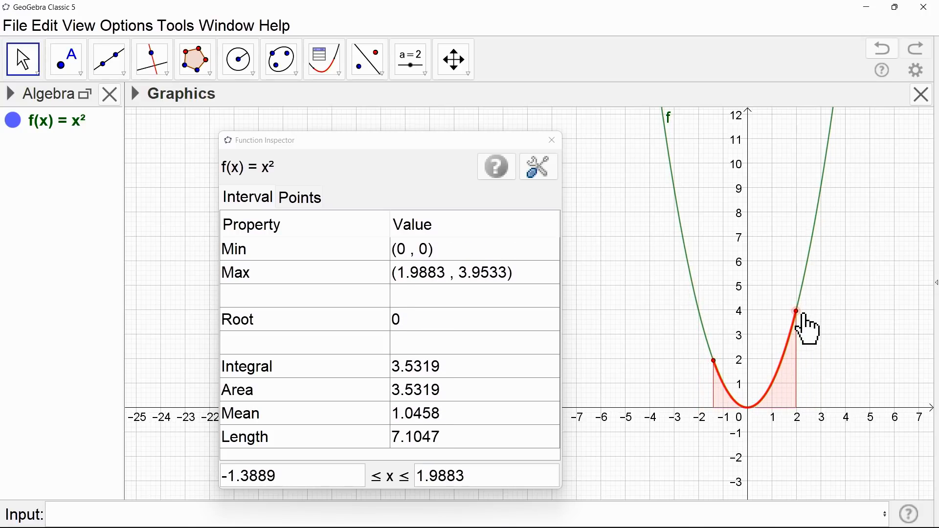
drag(715, 361, 701, 315)
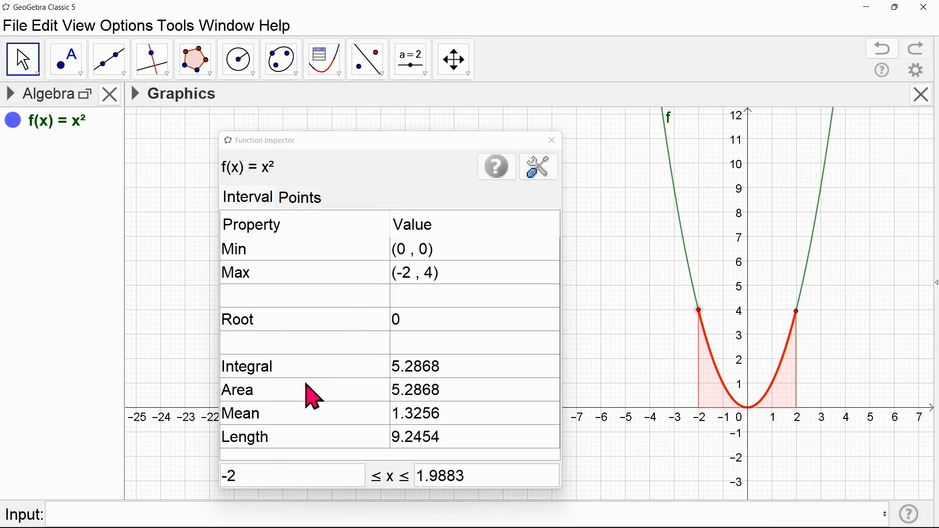
- Set the lower limit of the inspected interval to -8
click(252, 476)
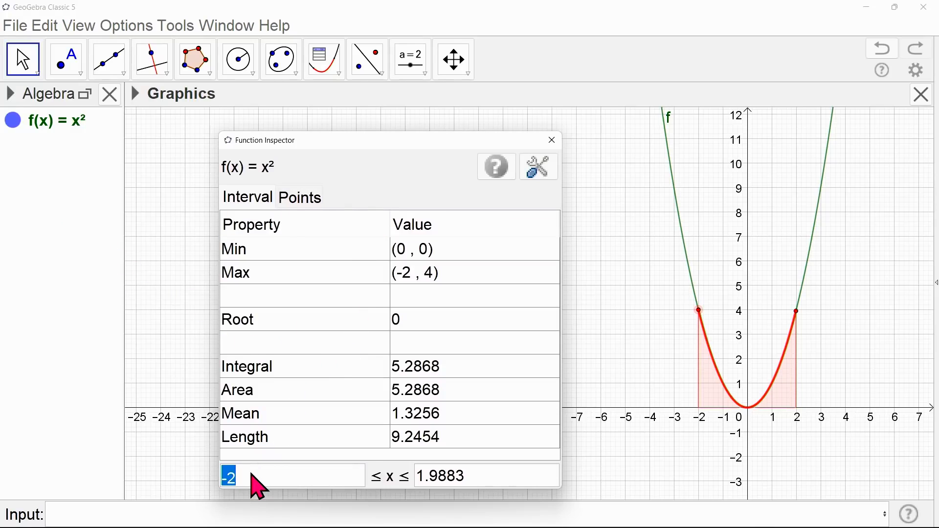
text(-8)
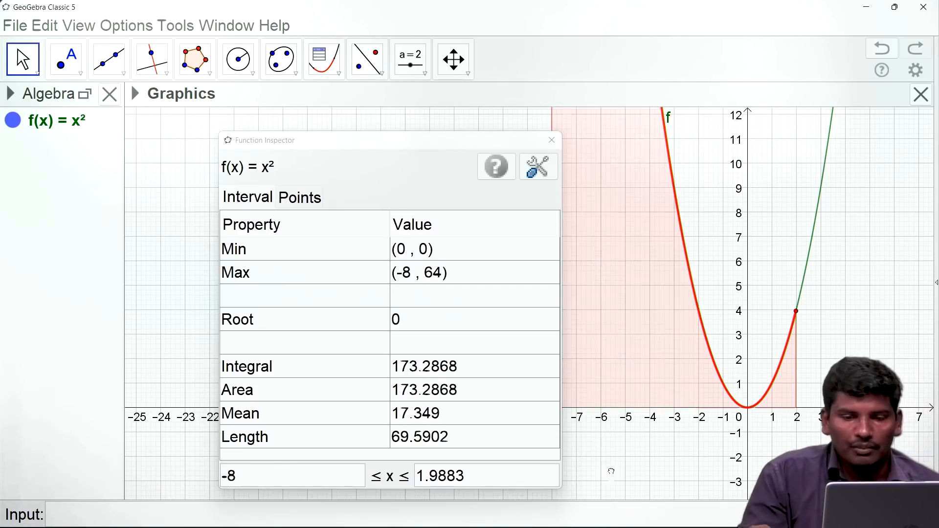
key(Return)
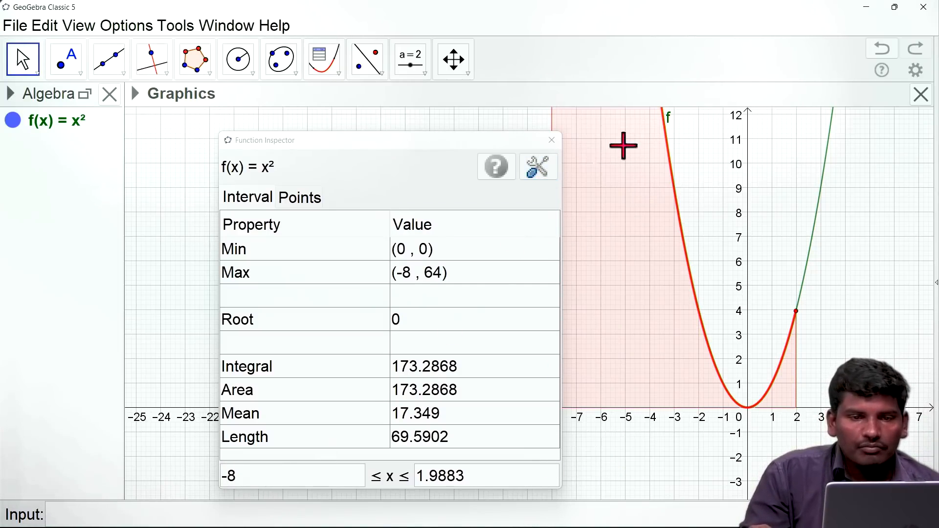
click(320, 154)
drag(647, 171, 647, 252)
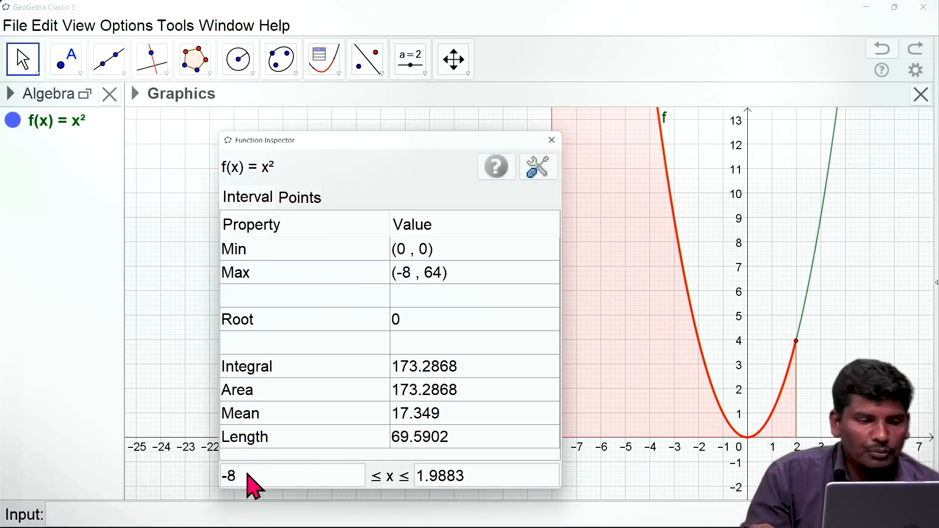
- Set the interval's lower limit to -3, and slide its endpoints along the parabola to about x = -3.24 and x = 2.68
click(252, 486)
key(BackSpace)
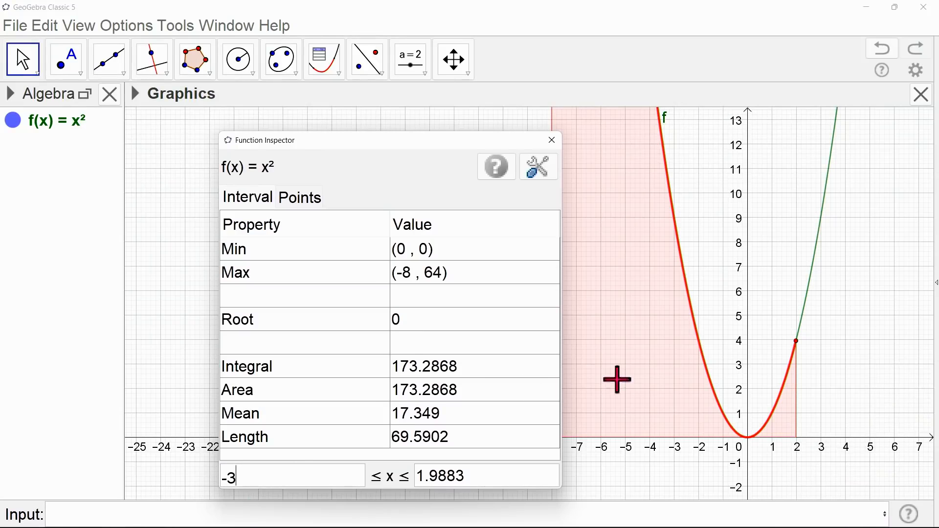
text(-3)
key(Return)
mouse_move(797, 342)
mouse_down()
mouse_move(834, 163)
mouse_move(773, 426)
mouse_move(832, 310)
mouse_move(817, 264)
mouse_up()
drag(675, 222, 656, 198)
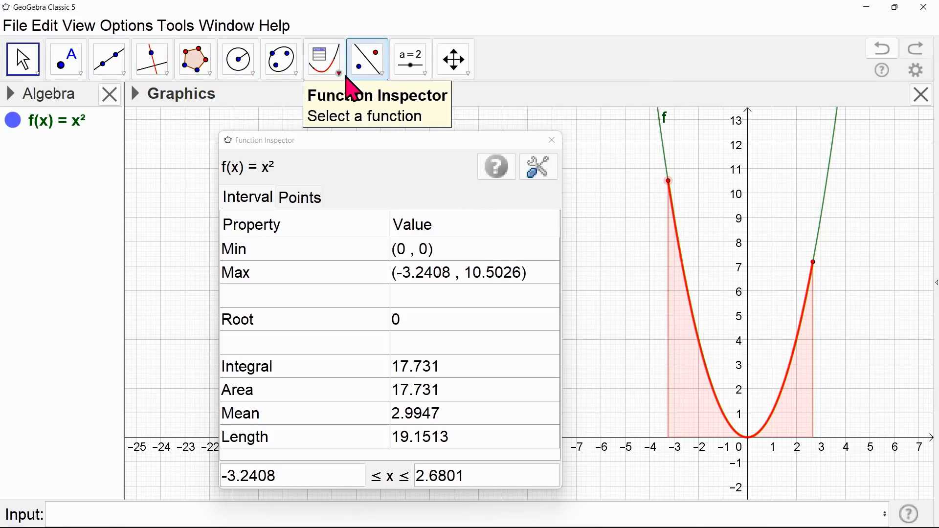
click(344, 77)
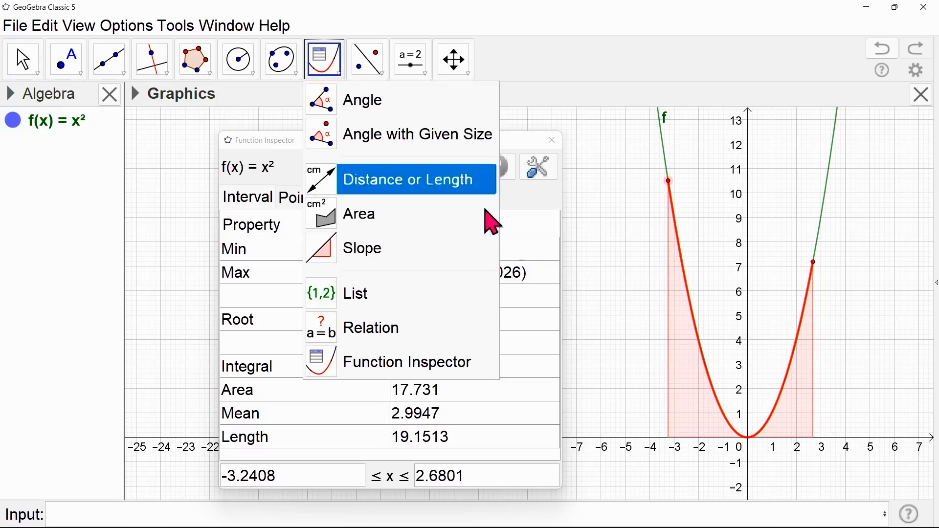
click(587, 318)
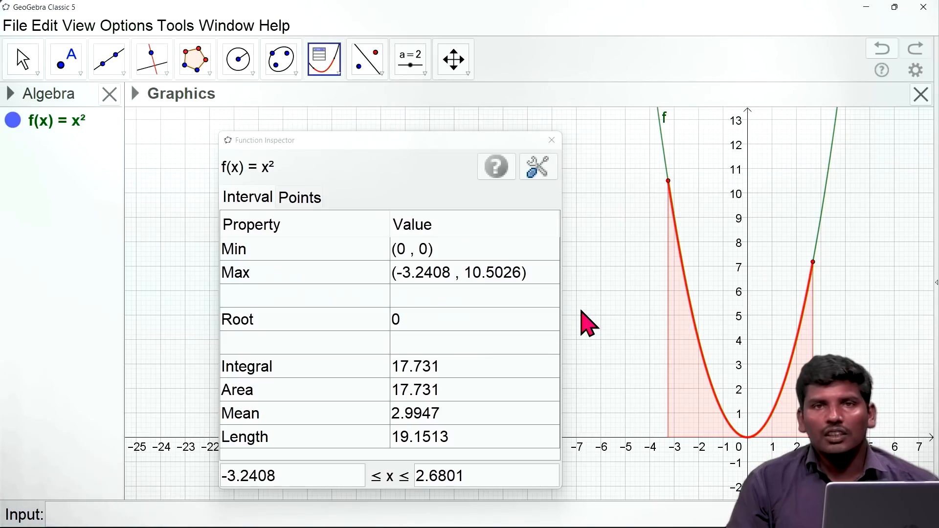